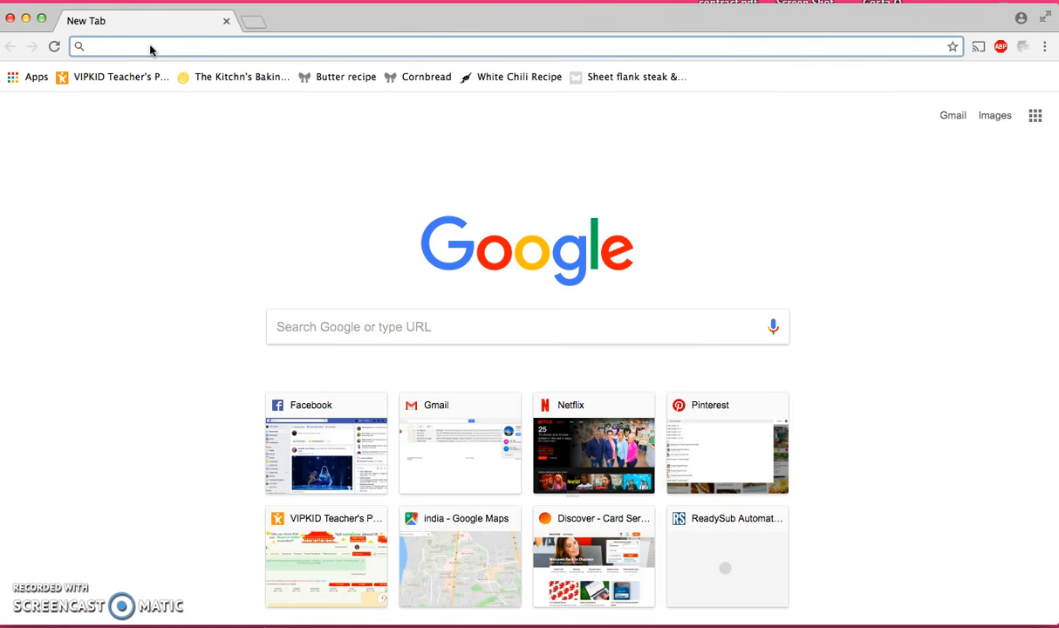
Step: Search the web for google sheets
{"action": "type", "text": "sl"}
{"action": "key", "text": "BackSpace"}
{"action": "key", "text": "BackSpace"}
{"action": "type", "text": "google "}
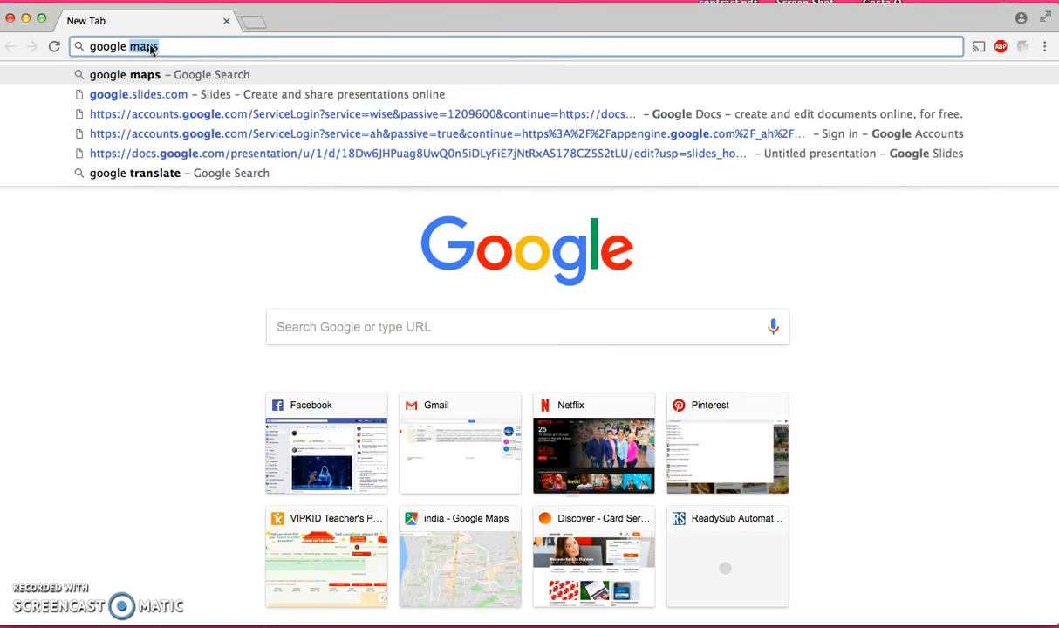
{"action": "type", "text": "sho"}
{"action": "key", "text": "BackSpace"}
{"action": "type", "text": "eets"}
{"action": "key", "text": "Return"}
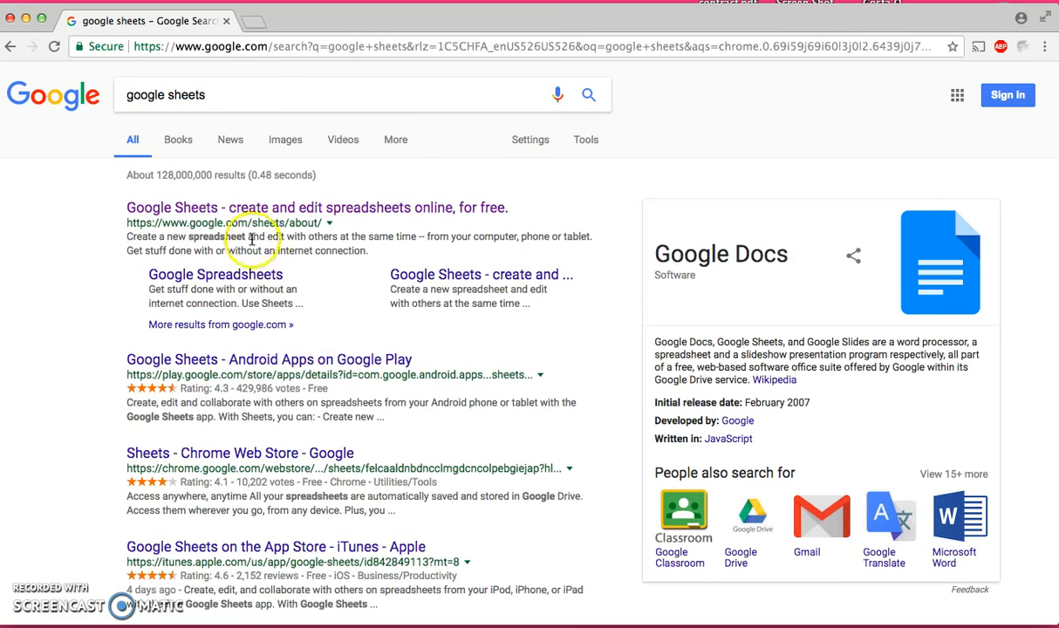
Step: Open Google Sheets from the search results and create a blank spreadsheet
{"action": "left_click", "coordinate": [285, 213]}
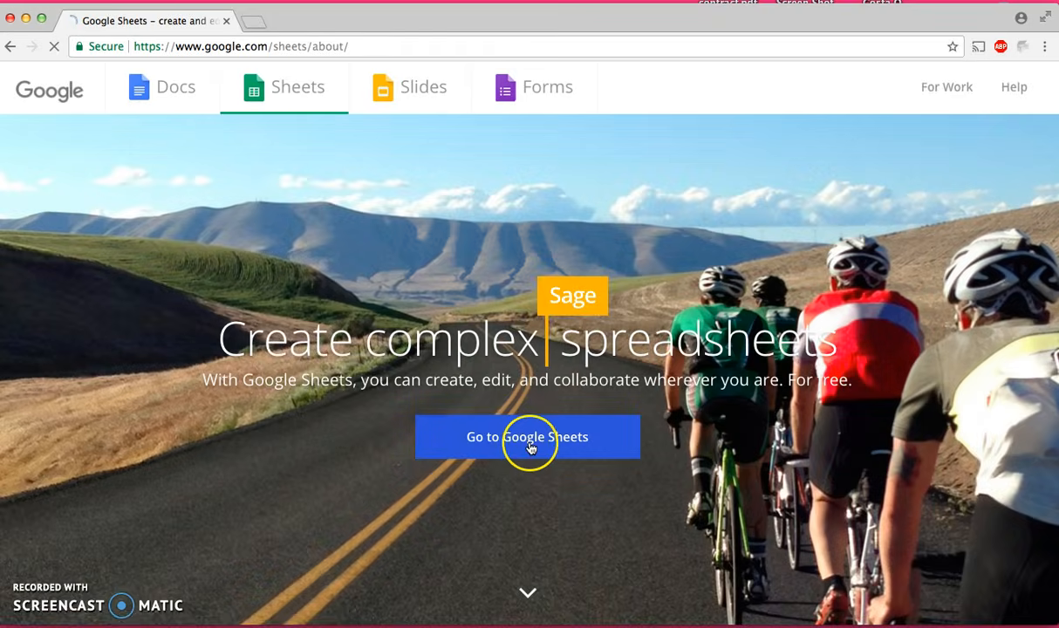
{"action": "left_click", "coordinate": [530, 443]}
{"action": "left_click", "coordinate": [664, 245]}
{"action": "left_click", "coordinate": [483, 290]}
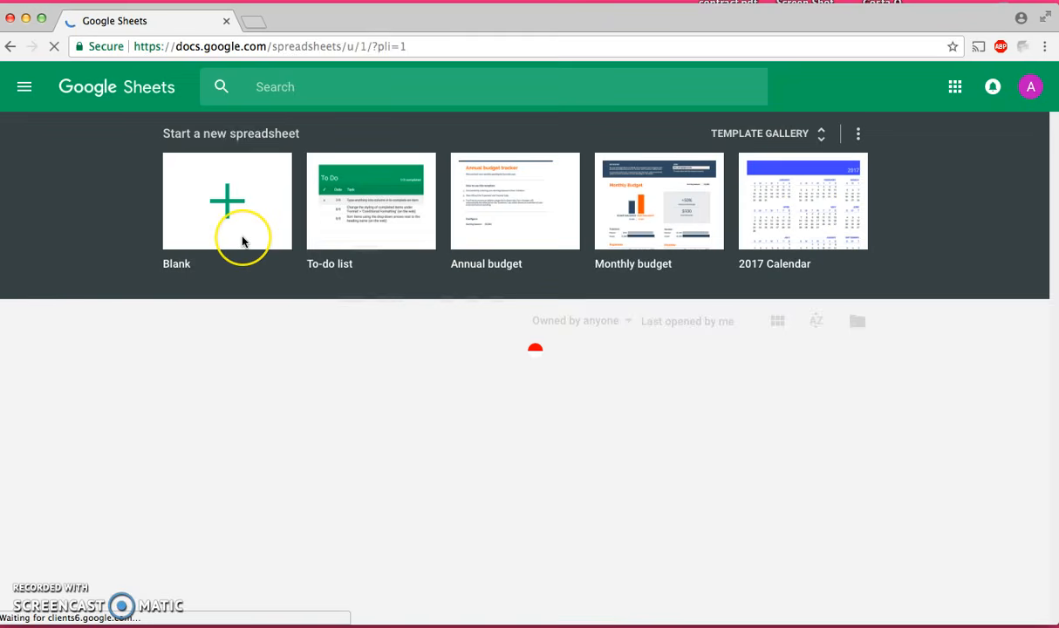
{"action": "left_click", "coordinate": [227, 201]}
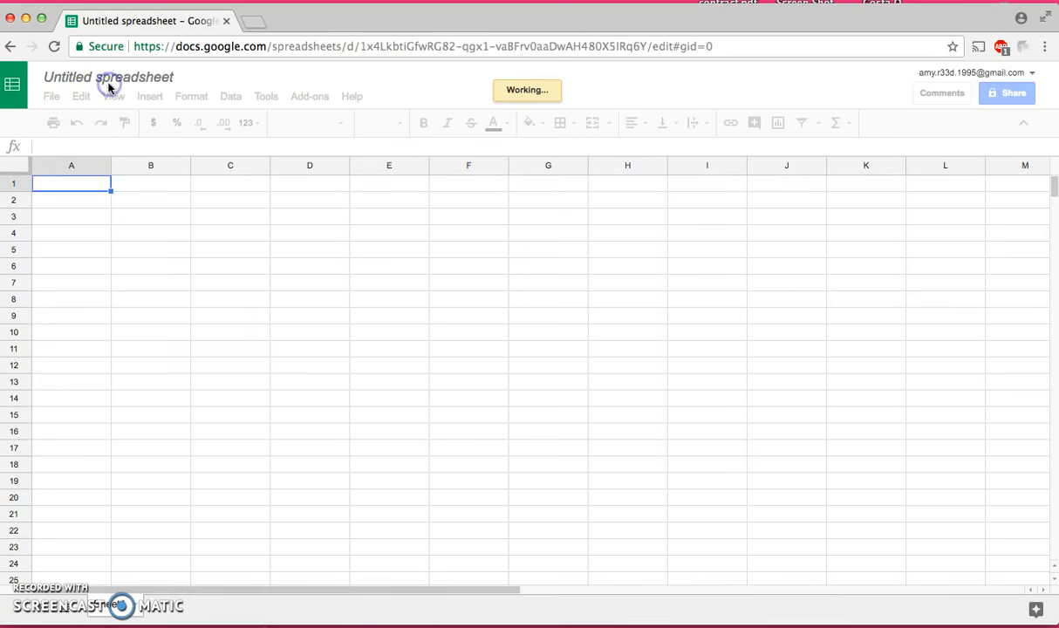
Step: Rename the untitled spreadsheet as "Graphing project - box plot"
{"action": "left_click", "coordinate": [78, 79]}
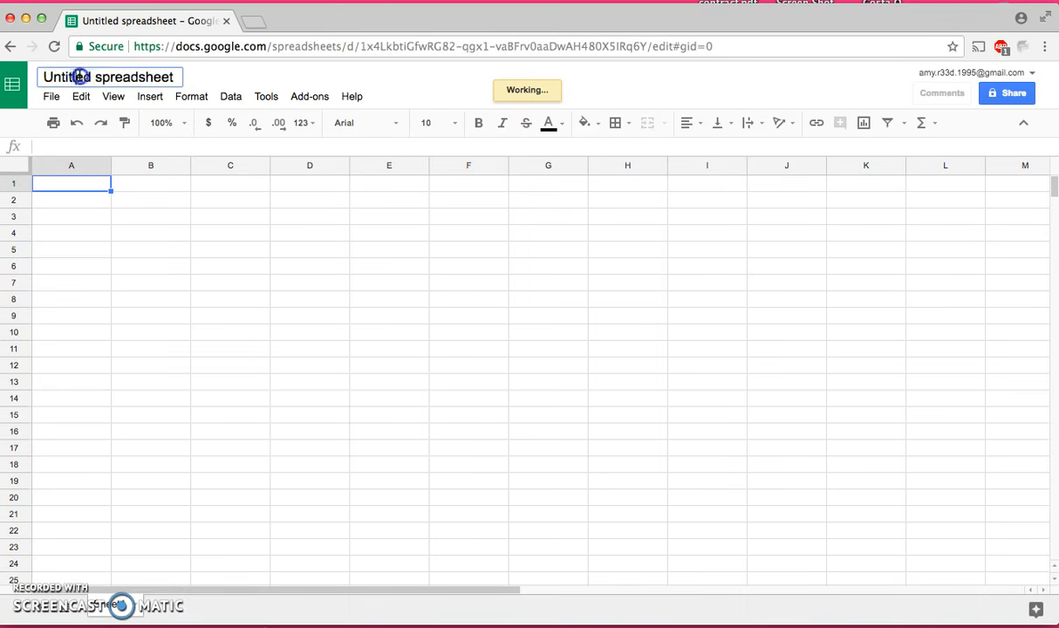
{"action": "type", "text": "Graph"}
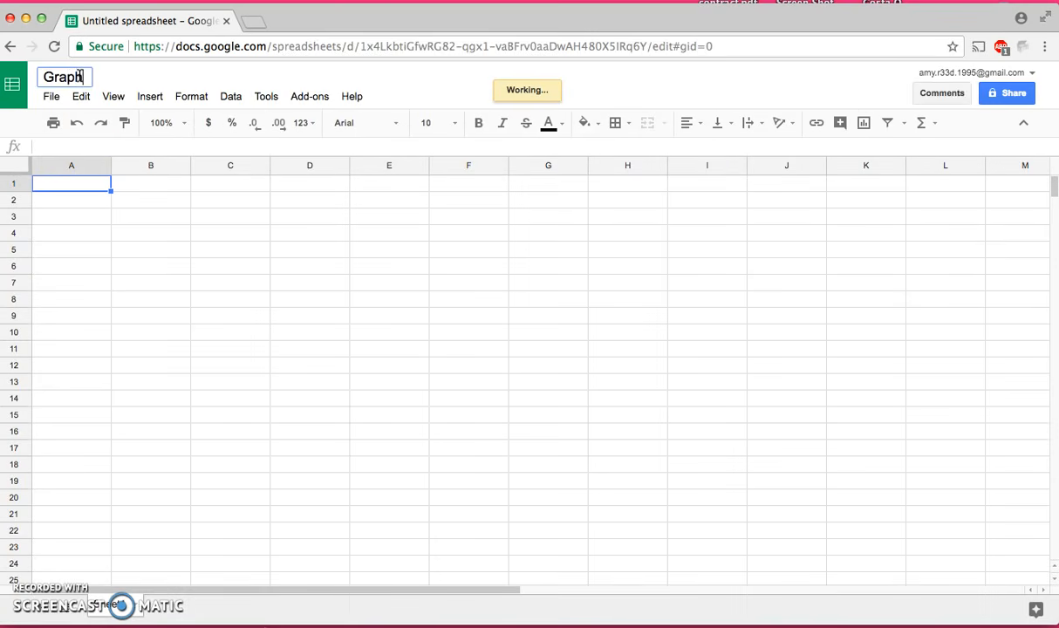
{"action": "type", "text": "ing project -"}
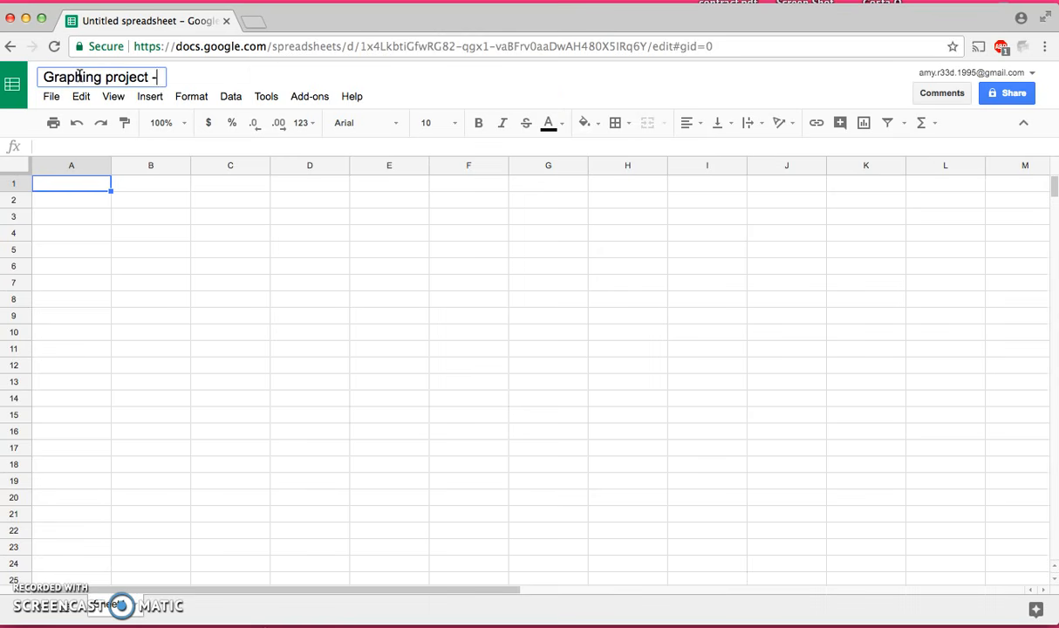
{"action": "type", "text": " box plot"}
{"action": "left_click", "coordinate": [161, 218]}
Step: Enter the heading Data Set in cell A1 and the values 24 and 25 in A2 and A3
{"action": "left_click", "coordinate": [87, 182]}
{"action": "type", "text": "Data Set"}
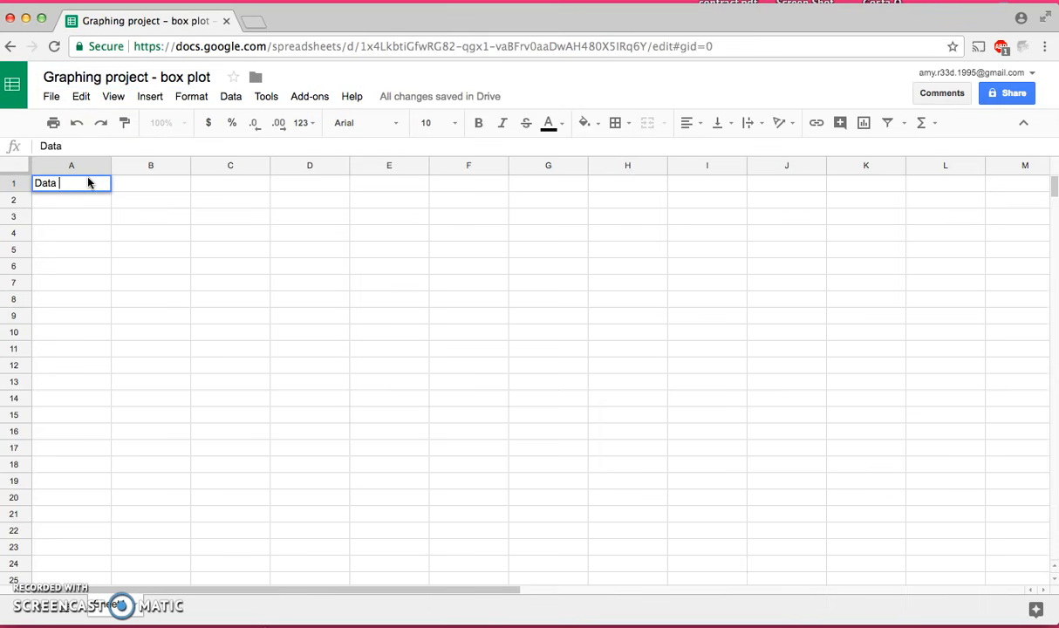
{"action": "left_click", "coordinate": [62, 206]}
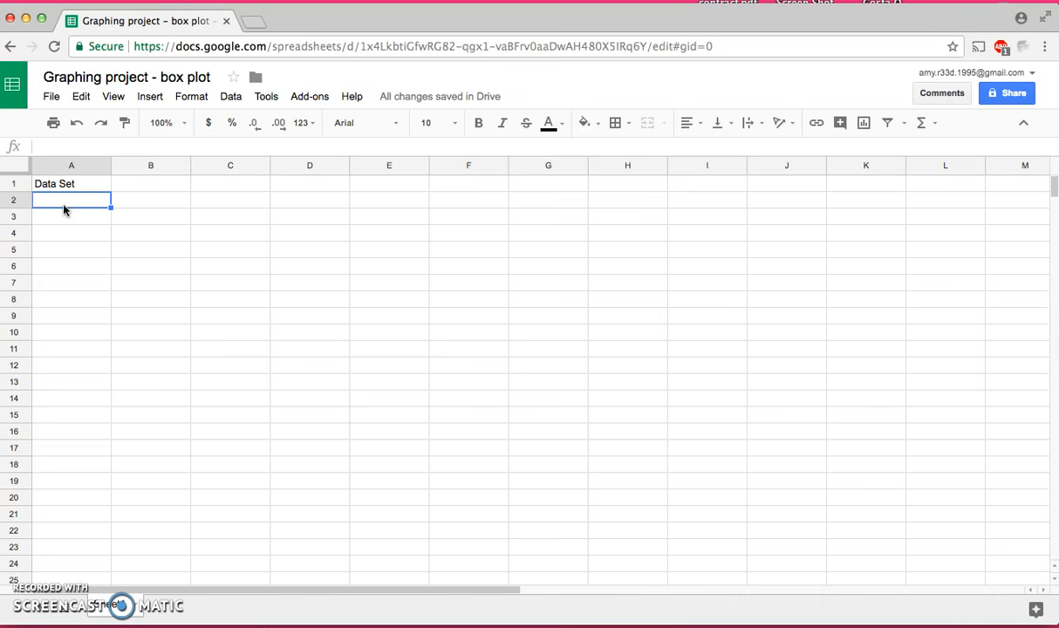
{"action": "type", "text": "24"}
{"action": "left_click", "coordinate": [64, 217]}
{"action": "type", "text": "25"}
Step: Enter the value 28 in cell A4, correcting any mistyped digits
{"action": "left_click", "coordinate": [64, 232]}
{"action": "type", "text": "28"}
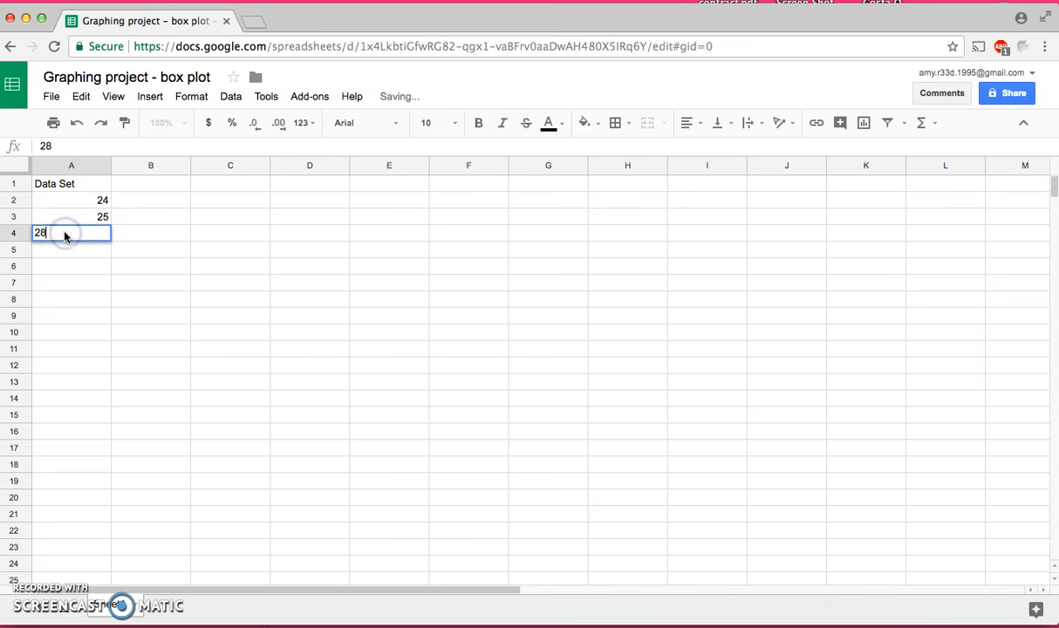
{"action": "type", "text": "33"}
{"action": "left_click", "coordinate": [68, 258]}
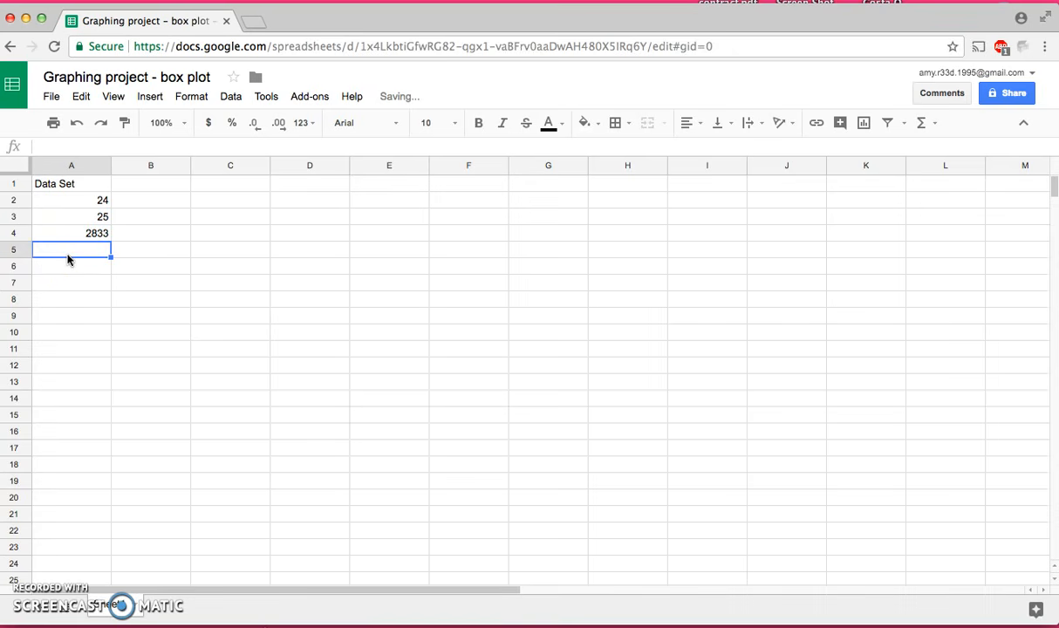
{"action": "left_click", "coordinate": [90, 234]}
{"action": "double_click", "coordinate": [92, 234]}
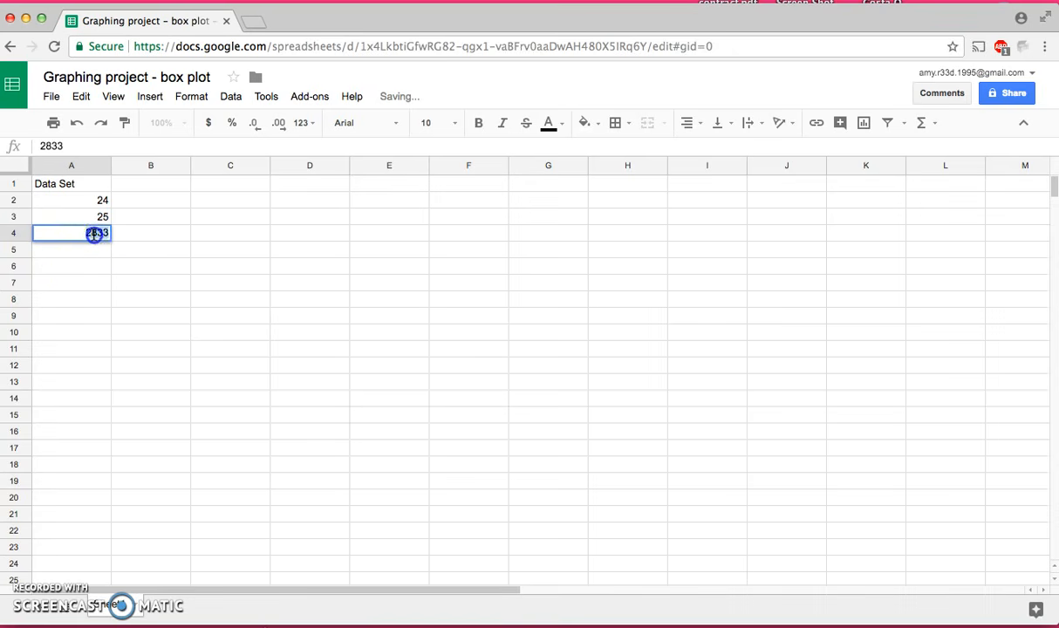
{"action": "type", "text": "28"}
Step: Complete the data set with 34, 25, 46, 34 and 24 in cells A5 to A9
{"action": "left_click", "coordinate": [95, 259]}
{"action": "type", "text": "34"}
{"action": "left_click", "coordinate": [76, 266]}
{"action": "type", "text": "25"}
{"action": "left_click", "coordinate": [79, 283]}
{"action": "type", "text": "46"}
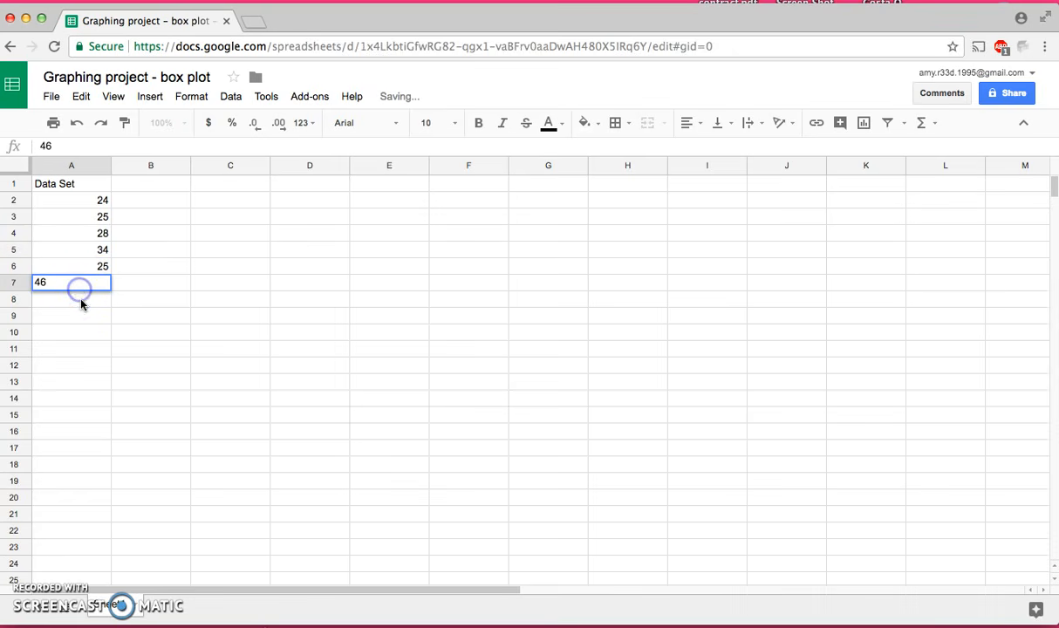
{"action": "left_click", "coordinate": [81, 300]}
{"action": "type", "text": "34"}
{"action": "left_click", "coordinate": [84, 314]}
{"action": "type", "text": "24"}
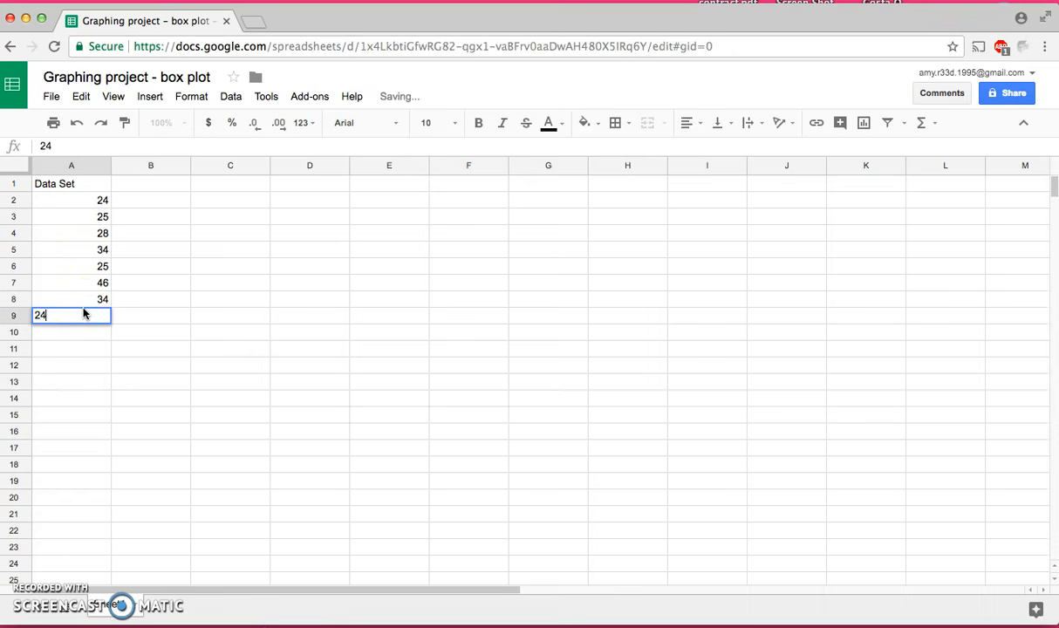
{"action": "left_click", "coordinate": [160, 331]}
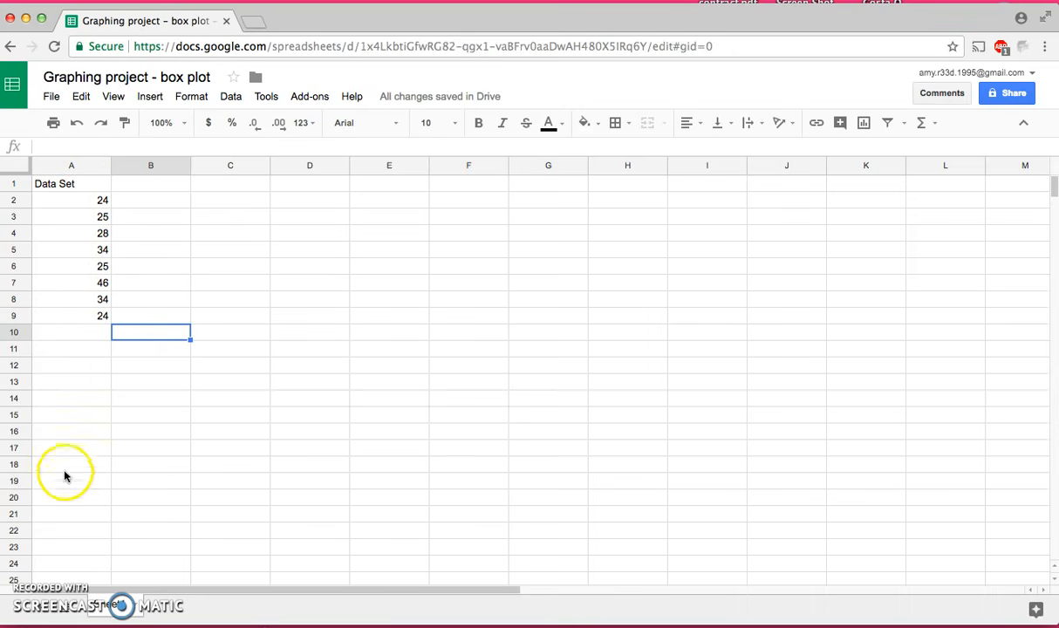
{"action": "left_click", "coordinate": [78, 184]}
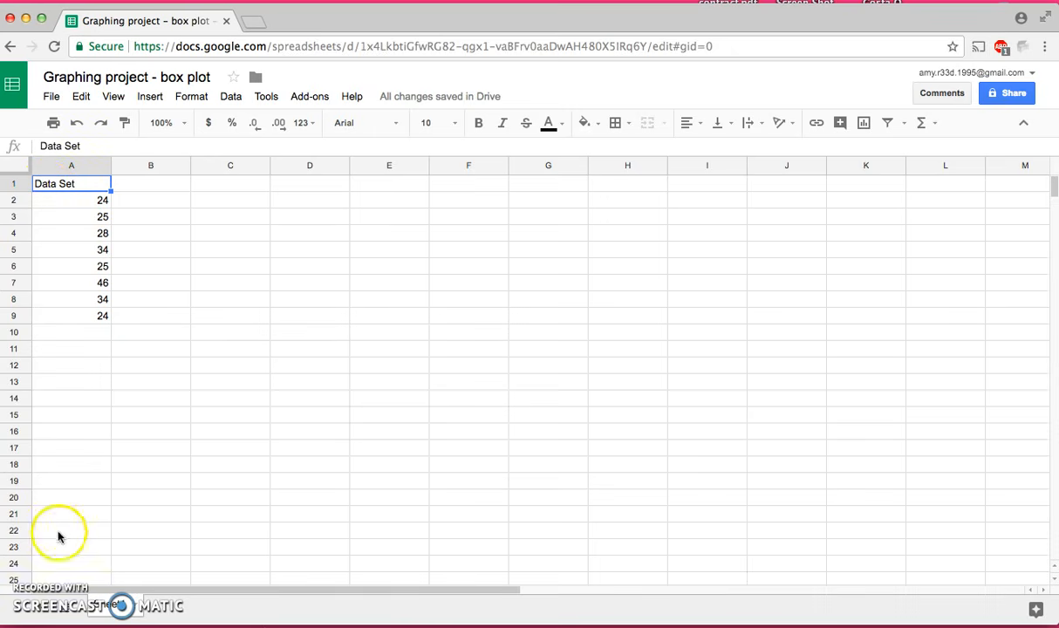
Step: Enter the headings Minimum in cell C3 and lower quartile in cell D3
{"action": "left_click", "coordinate": [250, 218]}
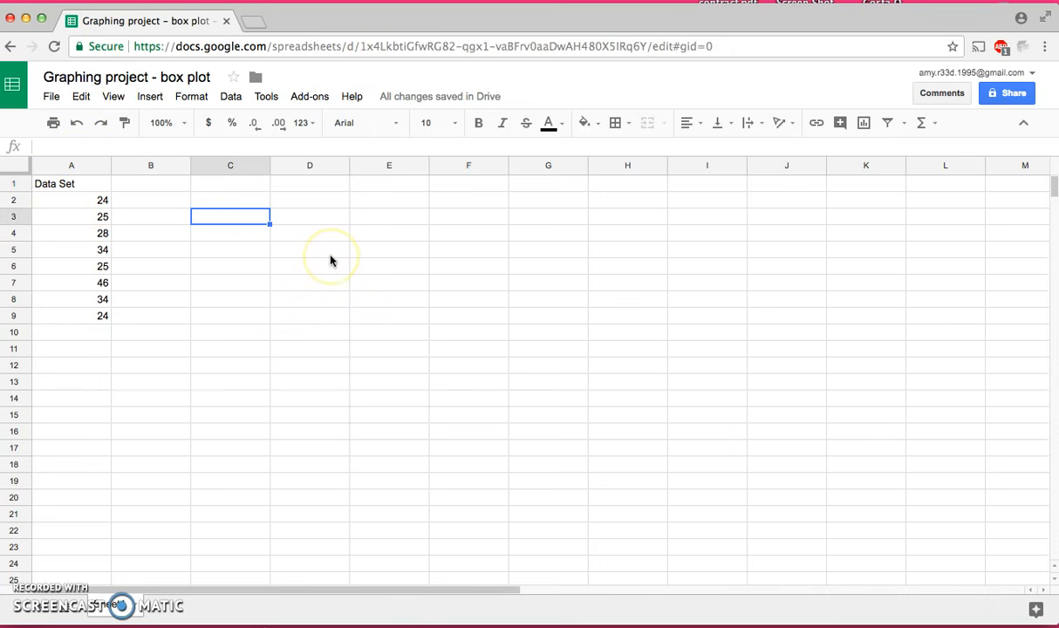
{"action": "type", "text": "Min"}
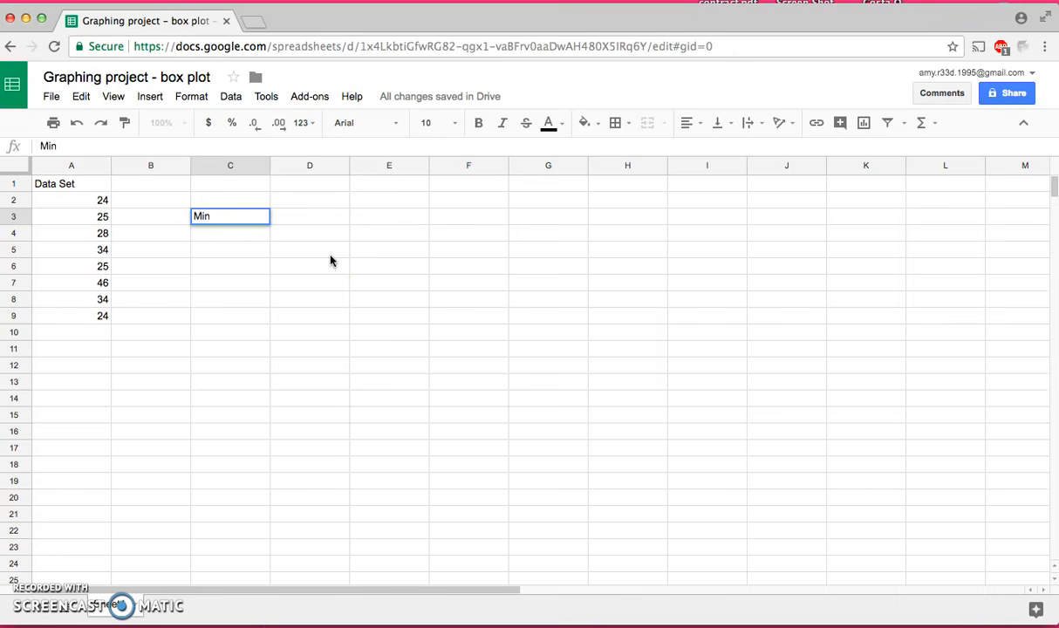
{"action": "type", "text": "imum"}
{"action": "left_click", "coordinate": [328, 219]}
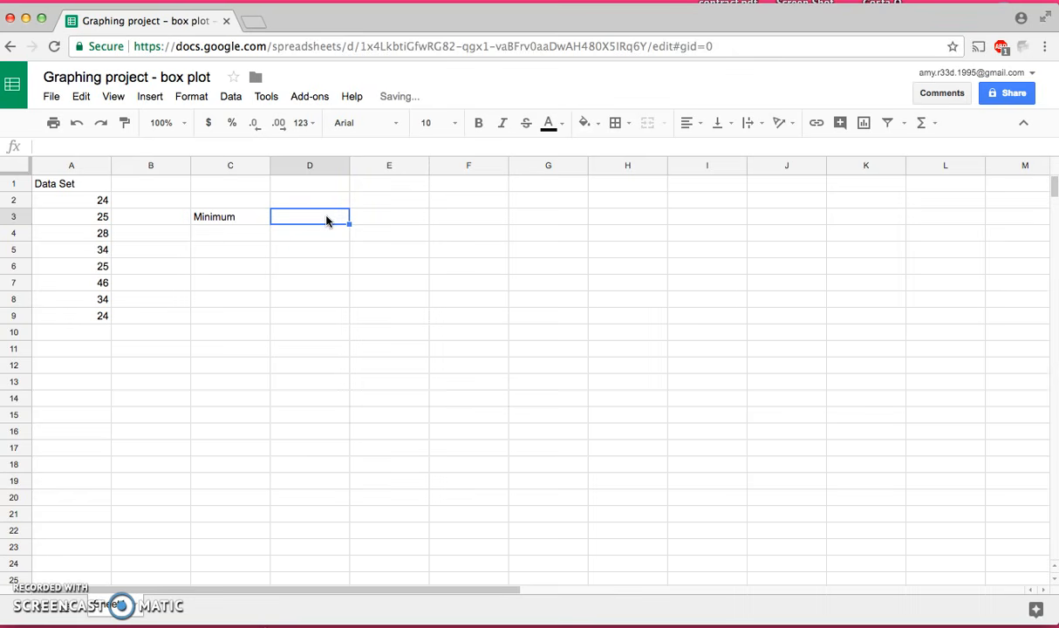
{"action": "type", "text": "quar"}
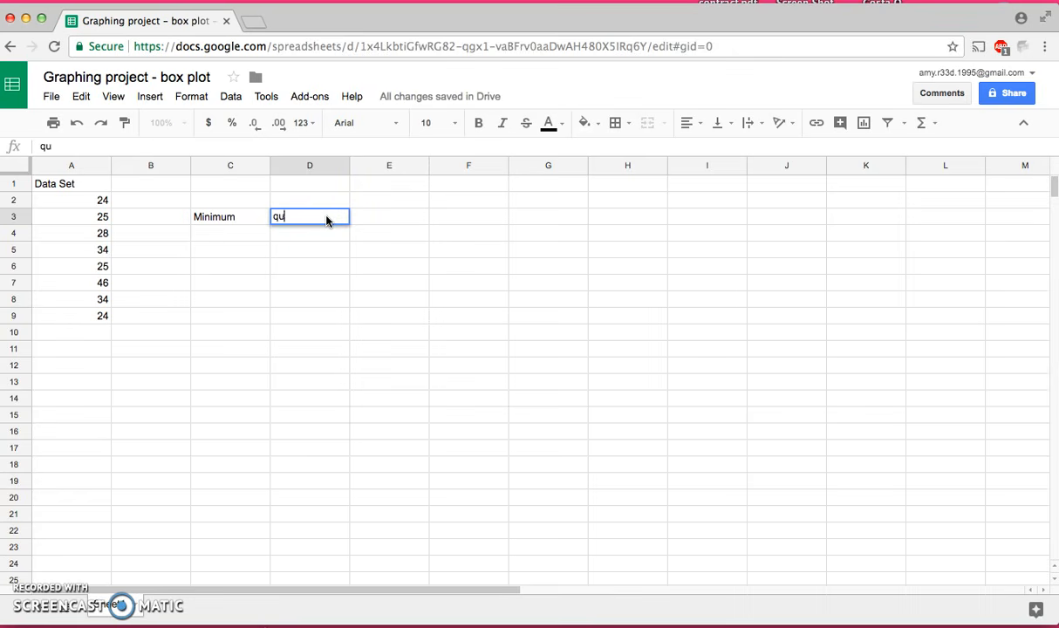
{"action": "key", "text": "BackSpace"}
{"action": "key", "text": "BackSpace"}
{"action": "key", "text": "BackSpace"}
{"action": "key", "text": "BackSpace"}
{"action": "type", "text": "lower quartile"}
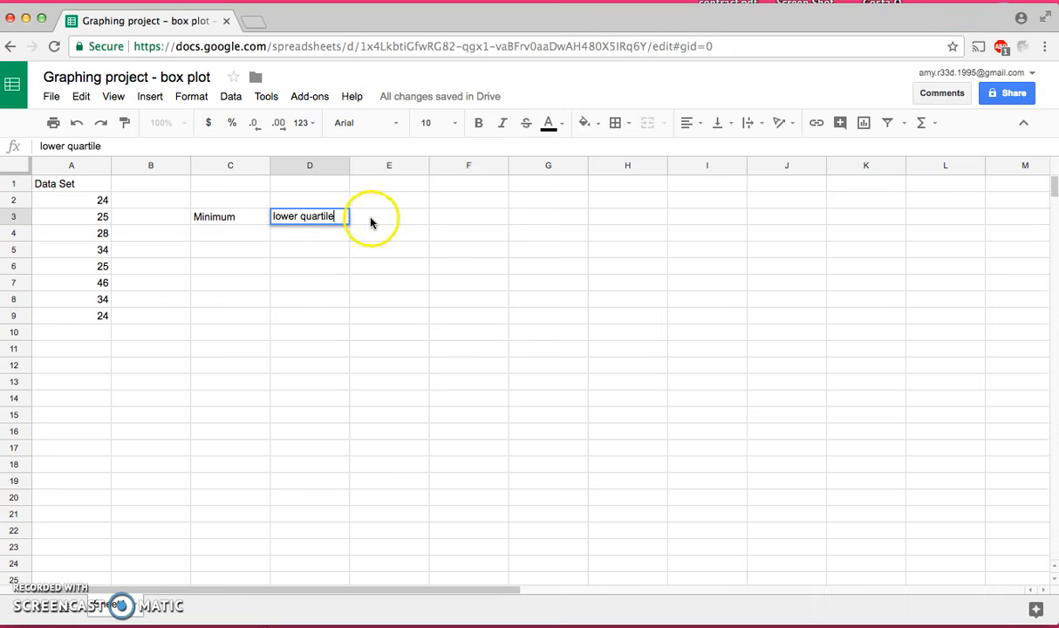
Step: Enter the headings upper quartile in cell E3 and maximum in cell F3
{"action": "left_click", "coordinate": [370, 222]}
{"action": "type", "text": "upper q"}
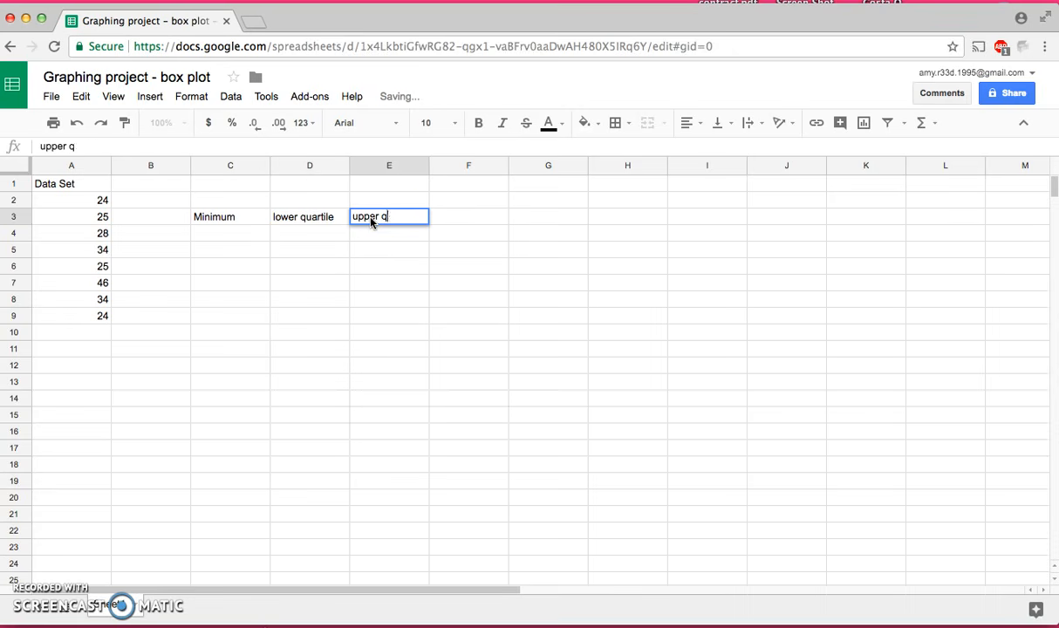
{"action": "type", "text": "uartile"}
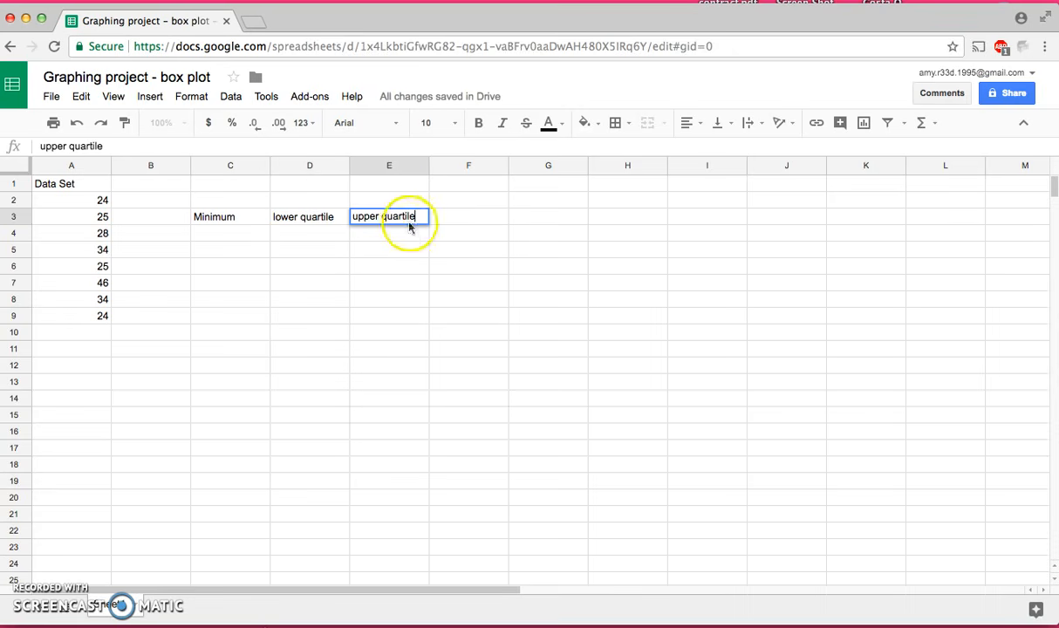
{"action": "left_click", "coordinate": [460, 217]}
{"action": "type", "text": "maximum"}
{"action": "left_click", "coordinate": [247, 218]}
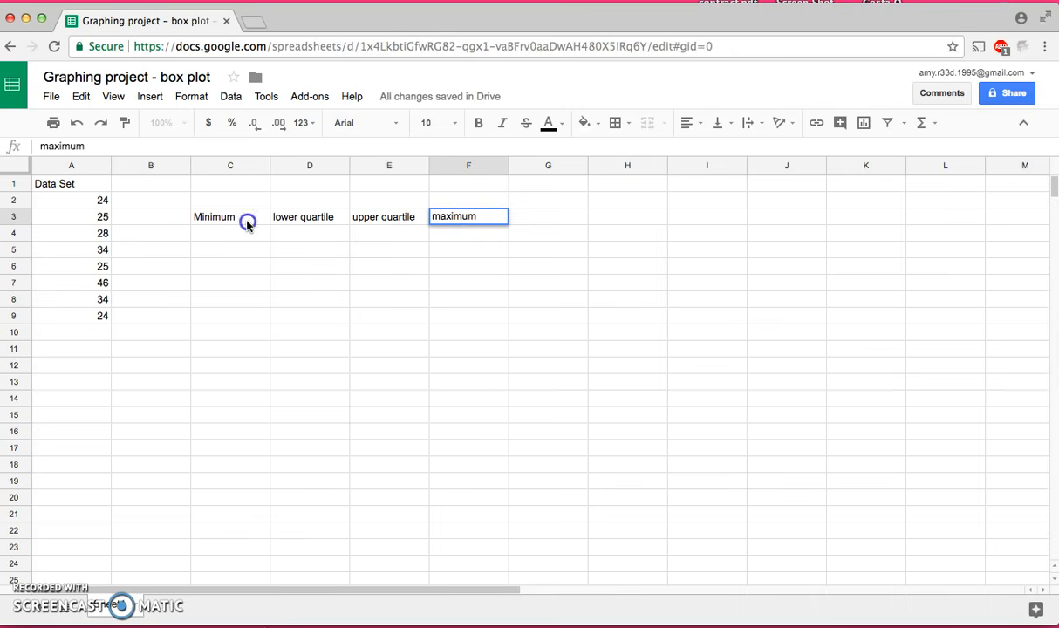
Step: Calculate the data set's minimum in cell C4 with the formula =MIN(A2:A9)
{"action": "left_click", "coordinate": [242, 243]}
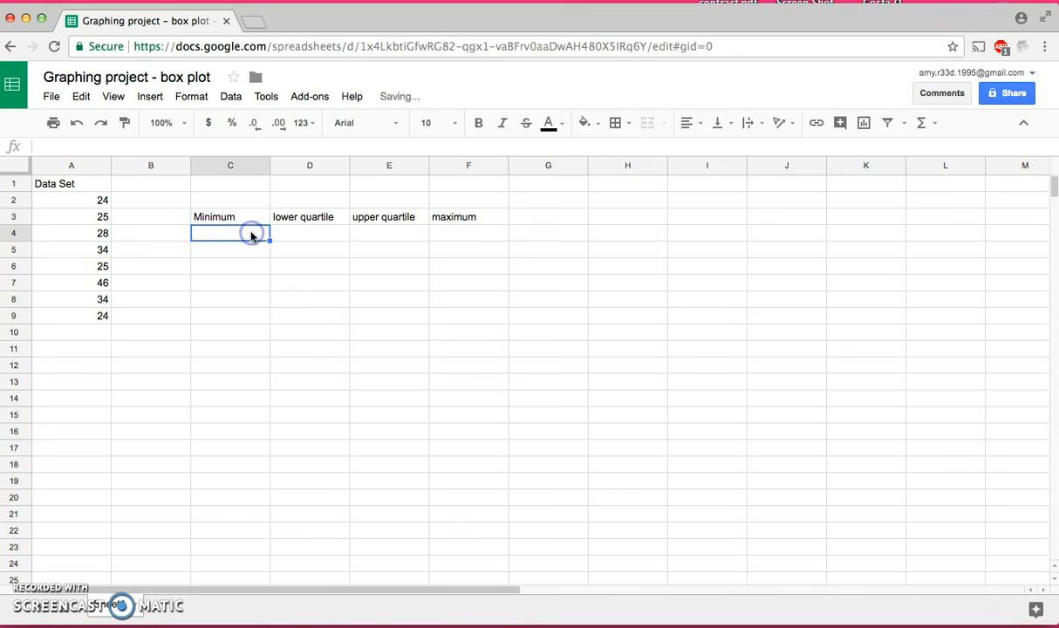
{"action": "double_click", "coordinate": [251, 235]}
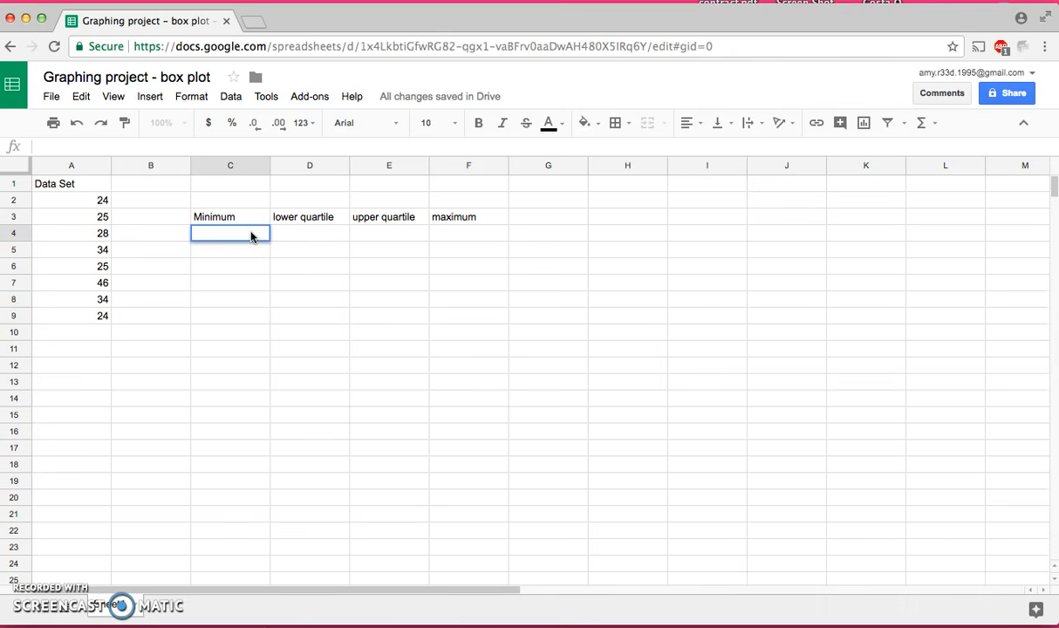
{"action": "type", "text": "="}
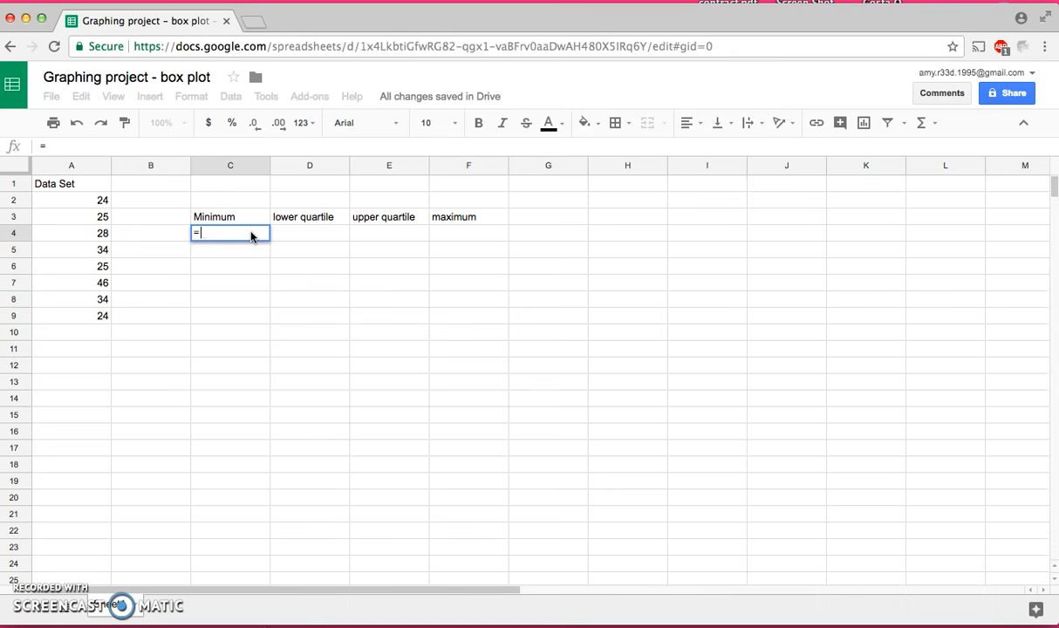
{"action": "type", "text": "mini"}
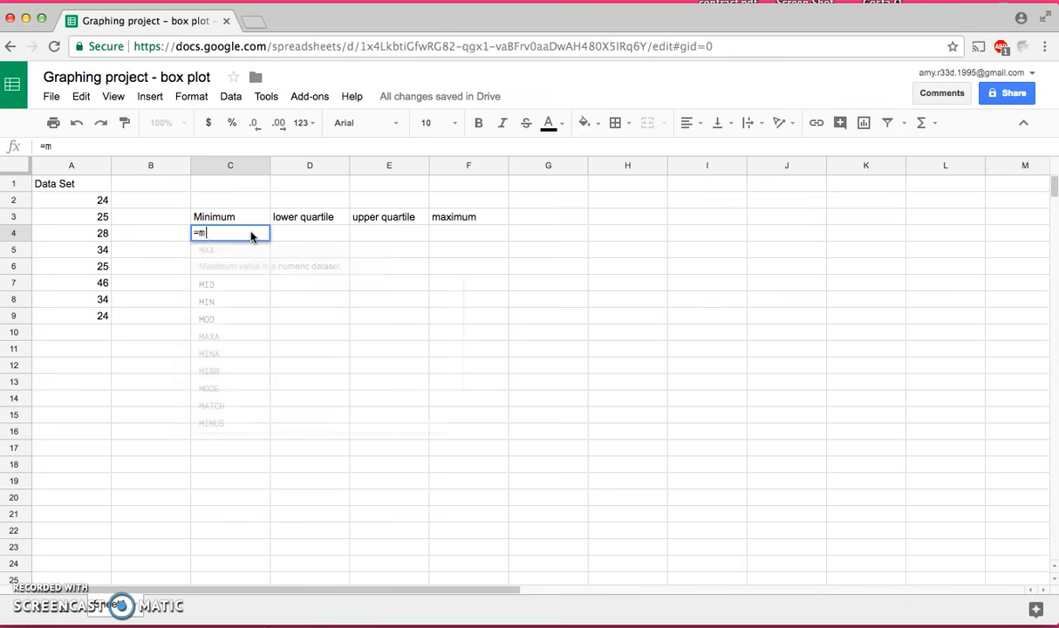
{"action": "key", "text": "BackSpace"}
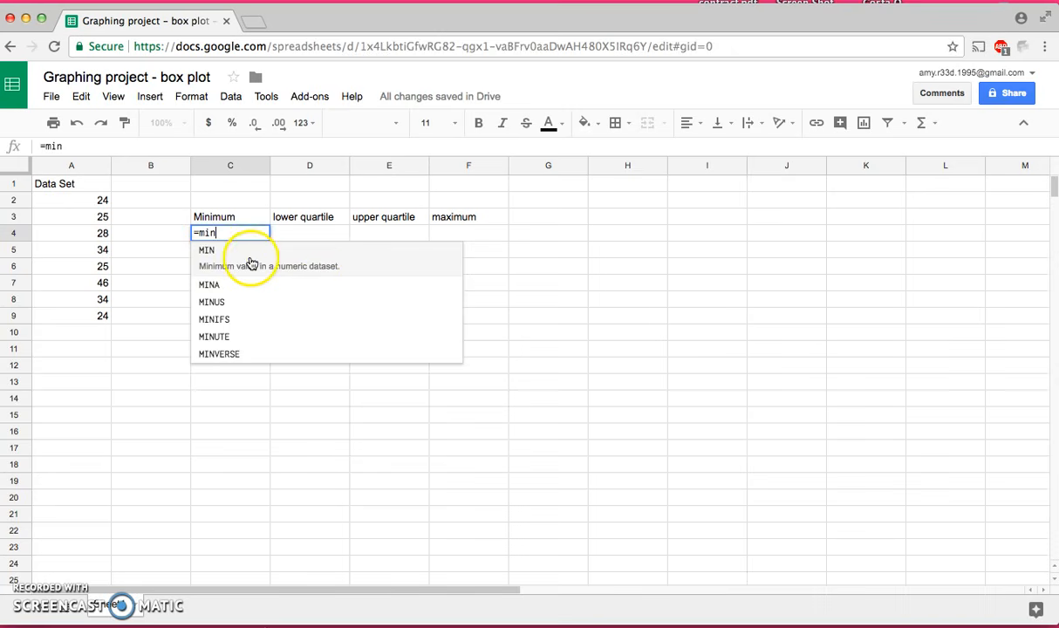
{"action": "left_click", "coordinate": [250, 260]}
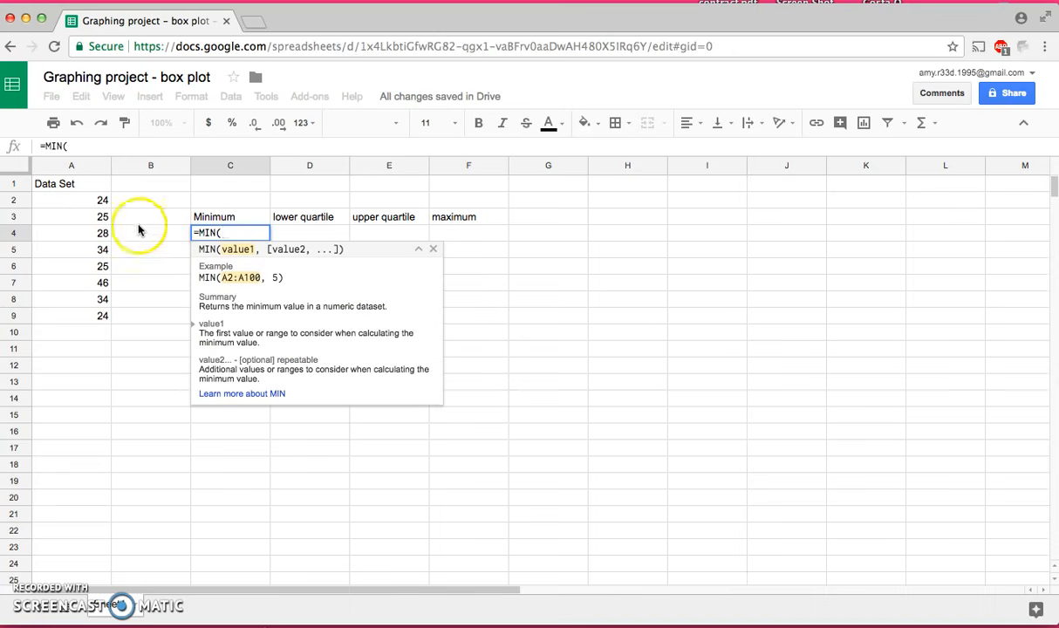
{"action": "left_click", "coordinate": [91, 206]}
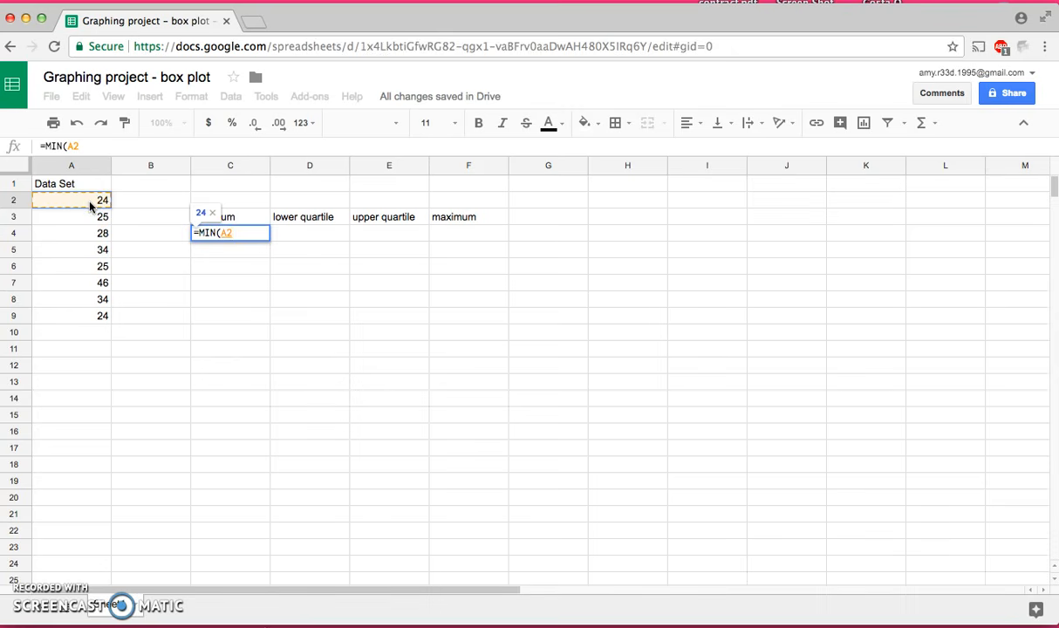
{"action": "left_click", "coordinate": [81, 317], "text": "shift"}
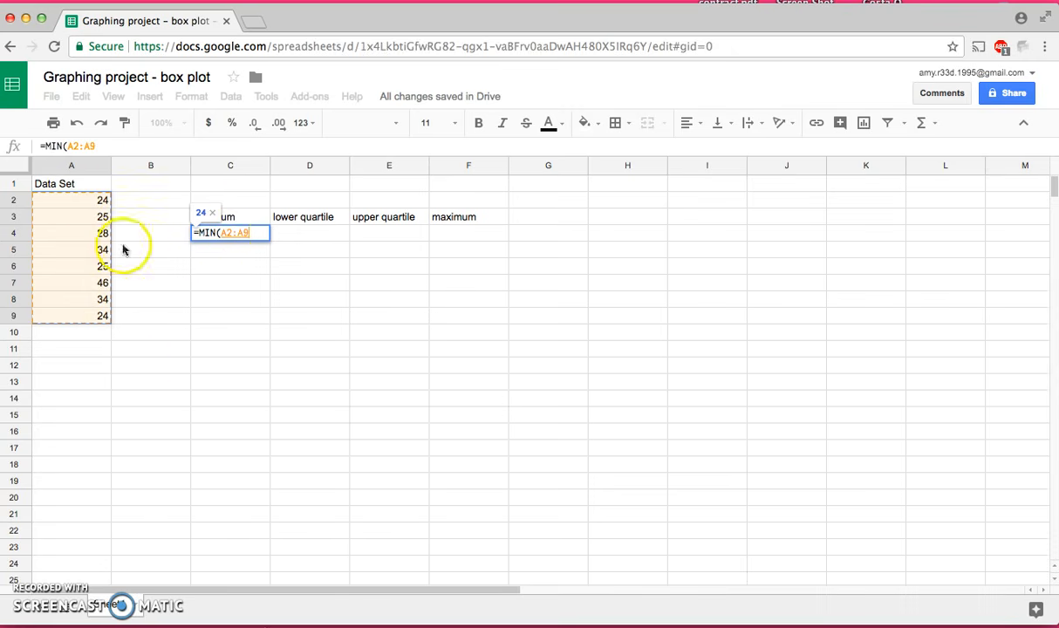
{"action": "type", "text": ")"}
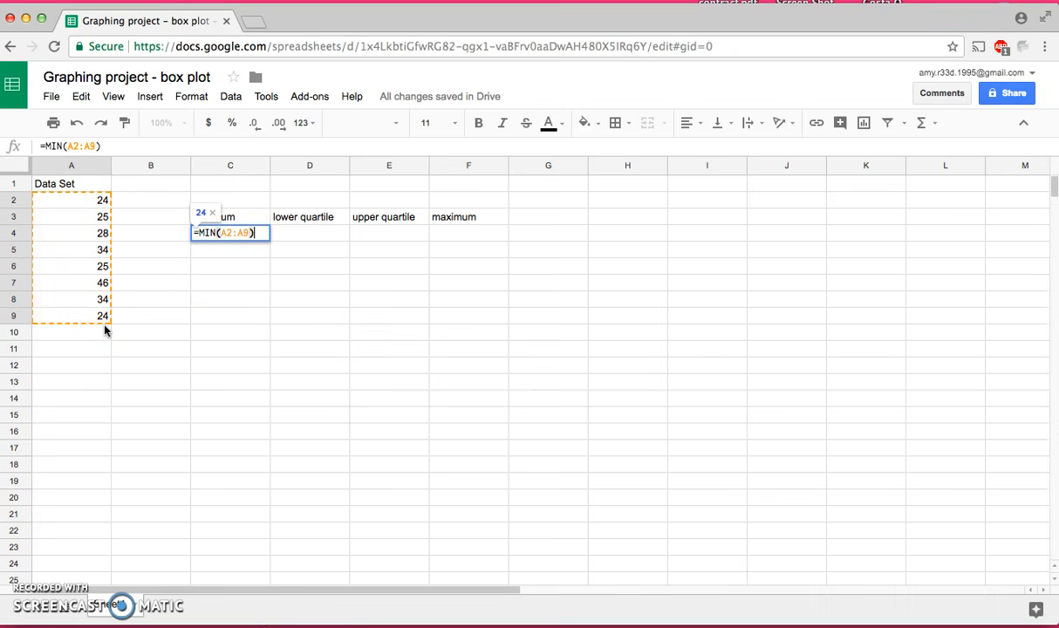
{"action": "left_click", "coordinate": [276, 239]}
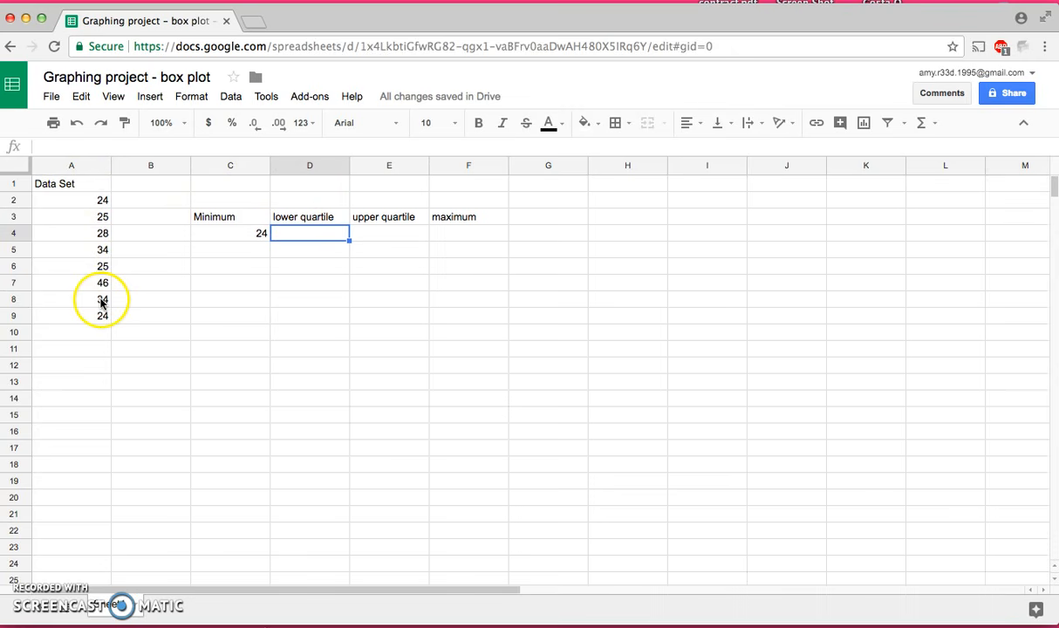
Step: Calculate the data set's lower quartile in cell D4 with the formula =QUARTILE(A2:A9,1)
{"action": "left_click", "coordinate": [283, 236]}
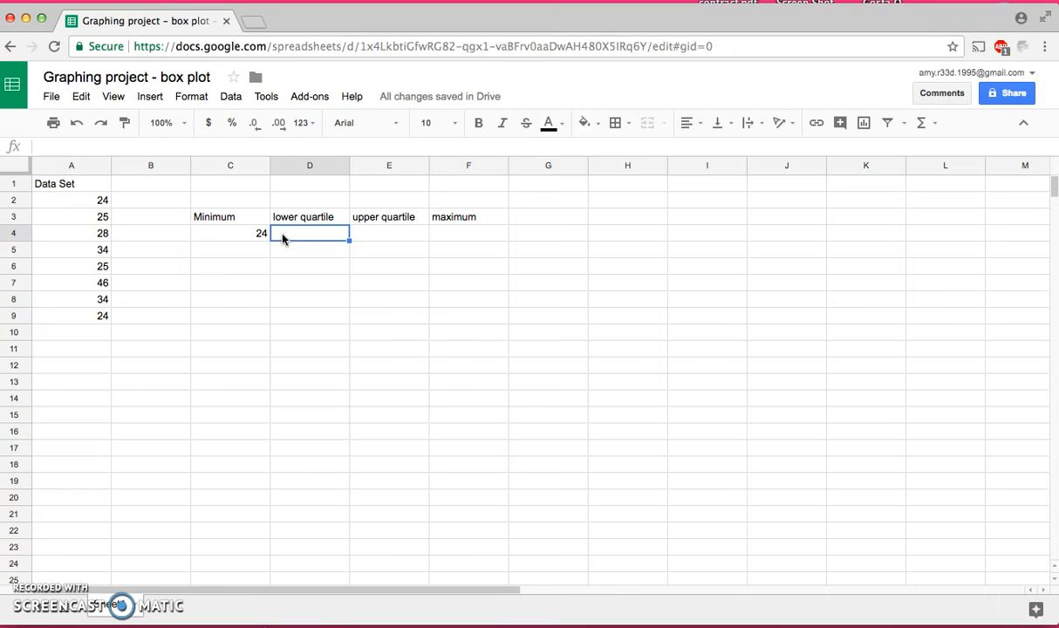
{"action": "type", "text": "=quartile"}
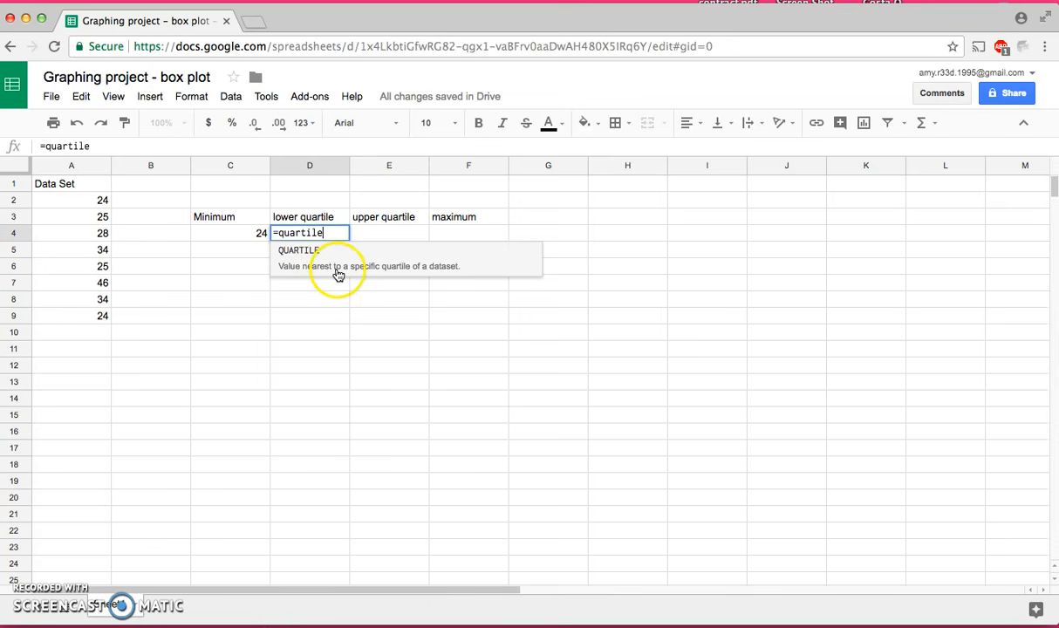
{"action": "left_click", "coordinate": [432, 269]}
{"action": "left_click", "coordinate": [69, 206]}
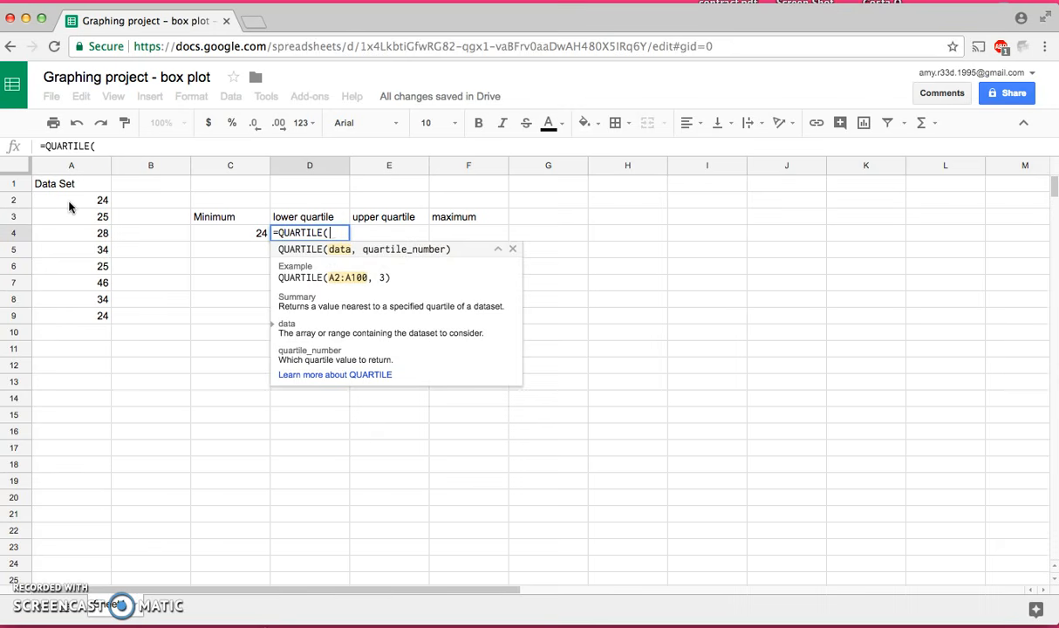
{"action": "left_click", "coordinate": [69, 206]}
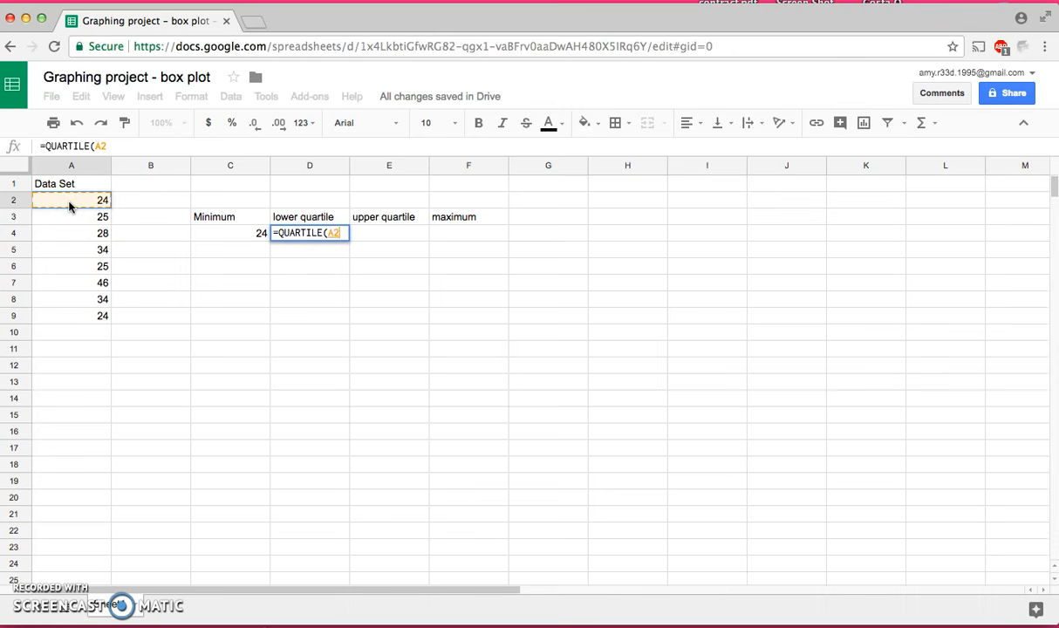
{"action": "left_click", "coordinate": [71, 317], "text": "shift"}
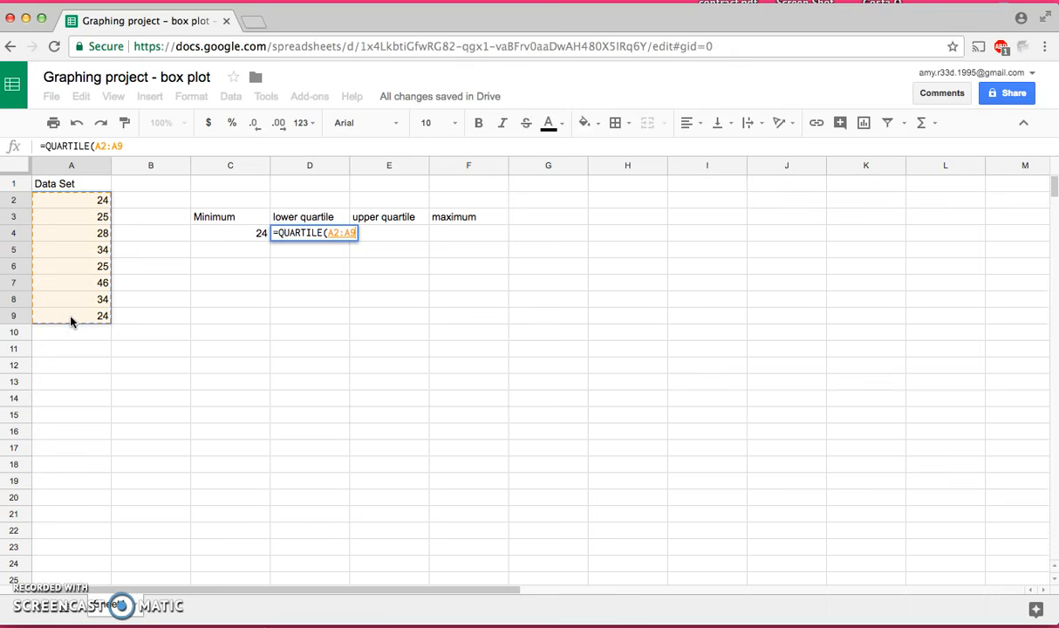
{"action": "type", "text": ","}
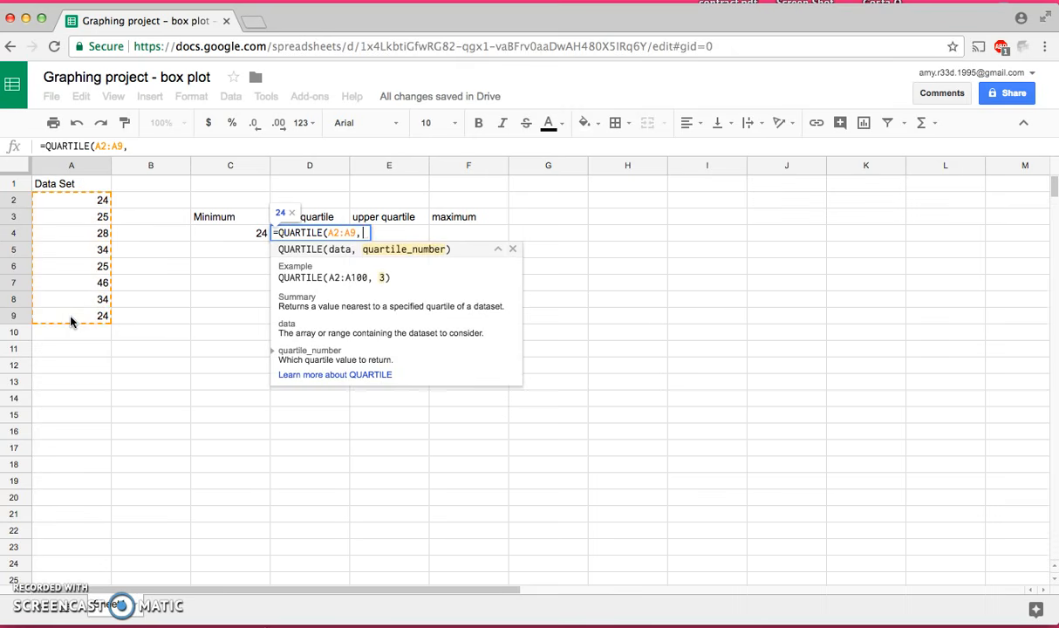
{"action": "type", "text": "1"}
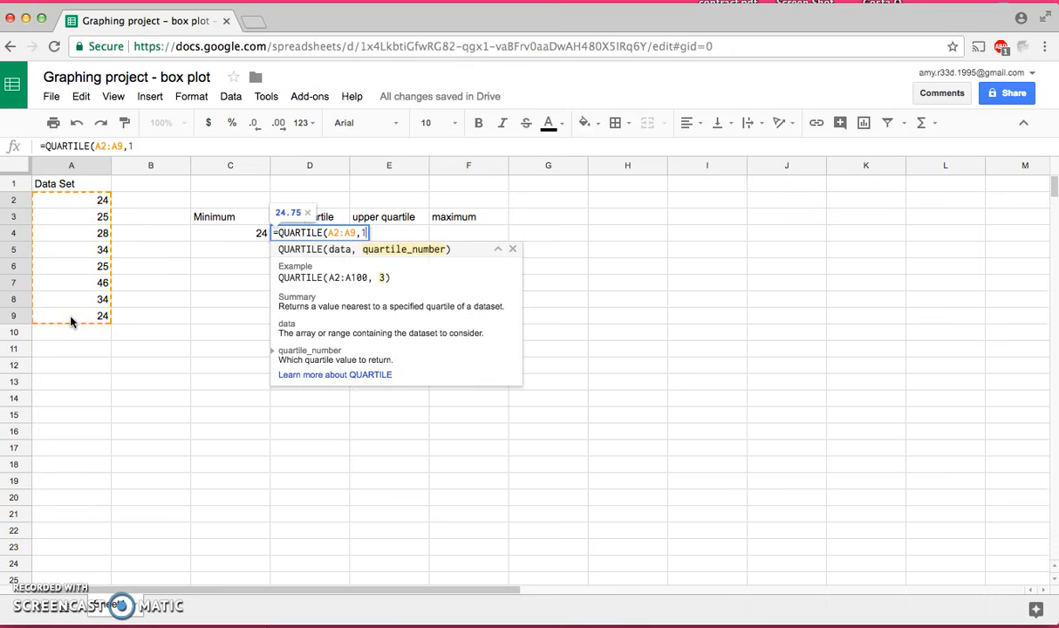
{"action": "type", "text": ")"}
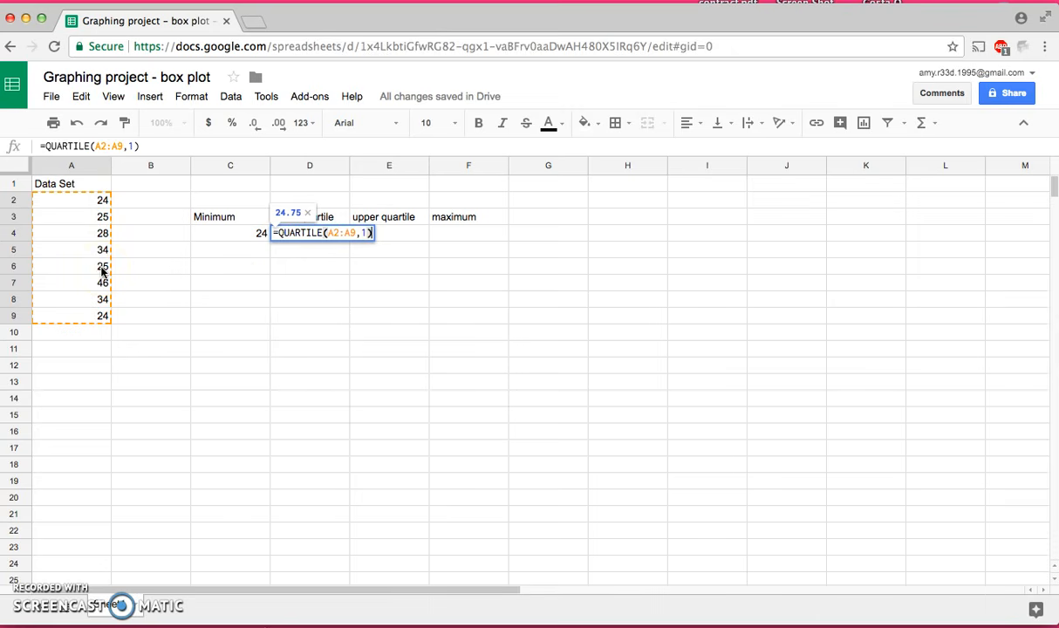
Step: Calculate the data set's upper quartile in cell E4 with the formula =QUARTILE(A2:A9,3)
{"action": "left_click", "coordinate": [396, 234]}
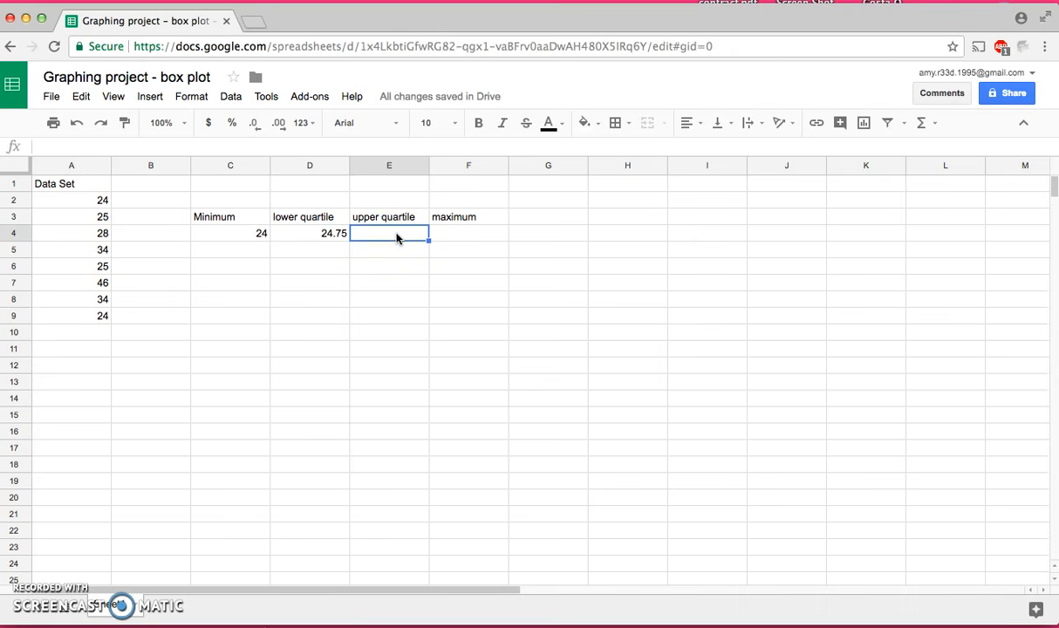
{"action": "type", "text": "="}
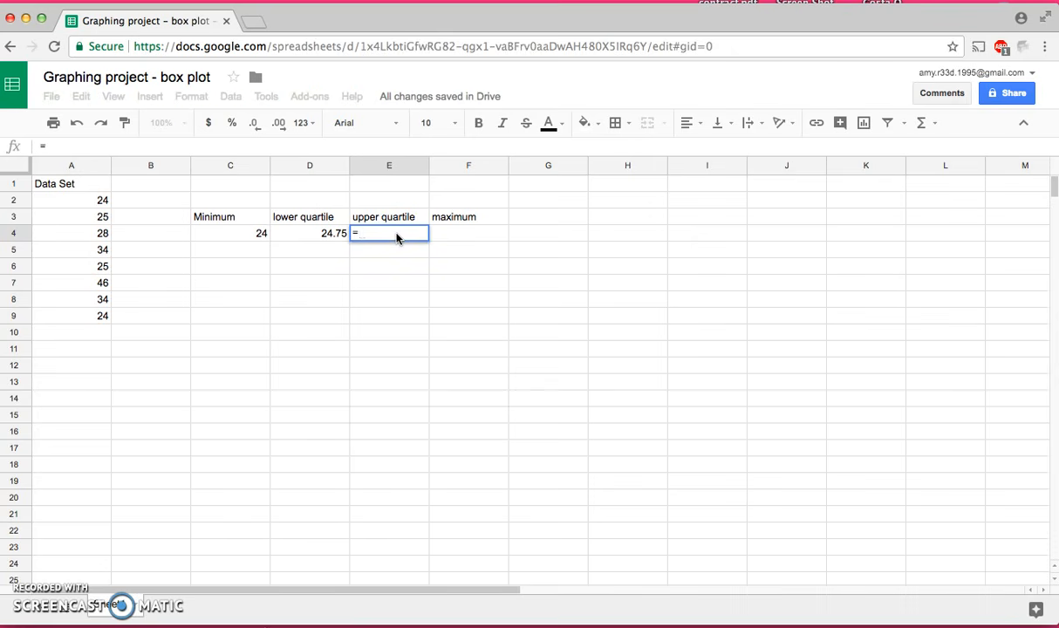
{"action": "type", "text": "quar"}
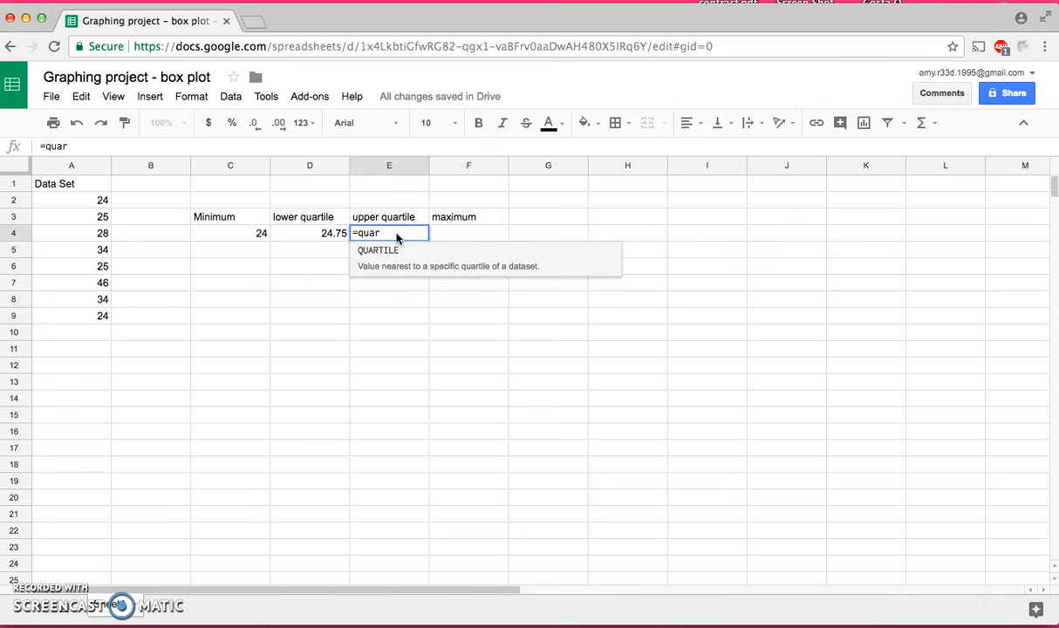
{"action": "left_click", "coordinate": [485, 269]}
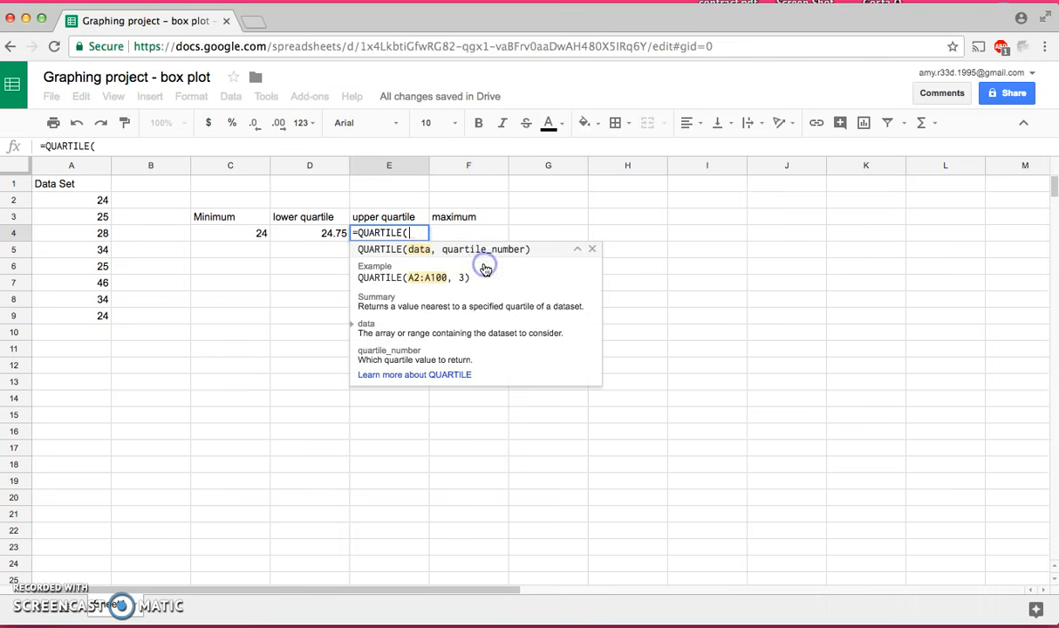
{"action": "left_click", "coordinate": [44, 199]}
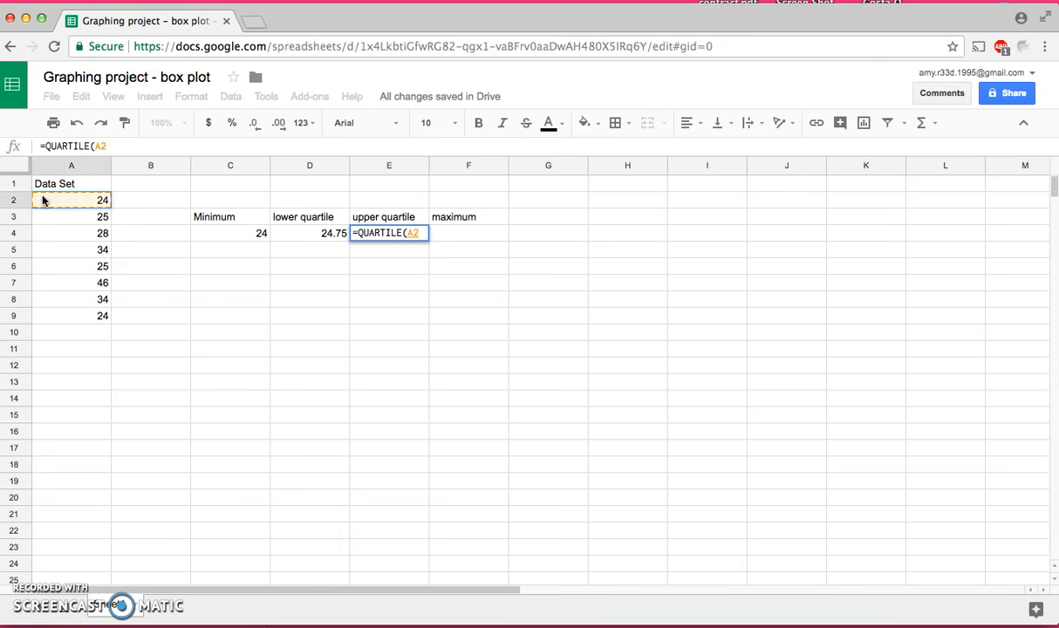
{"action": "left_click", "coordinate": [60, 316], "text": "shift"}
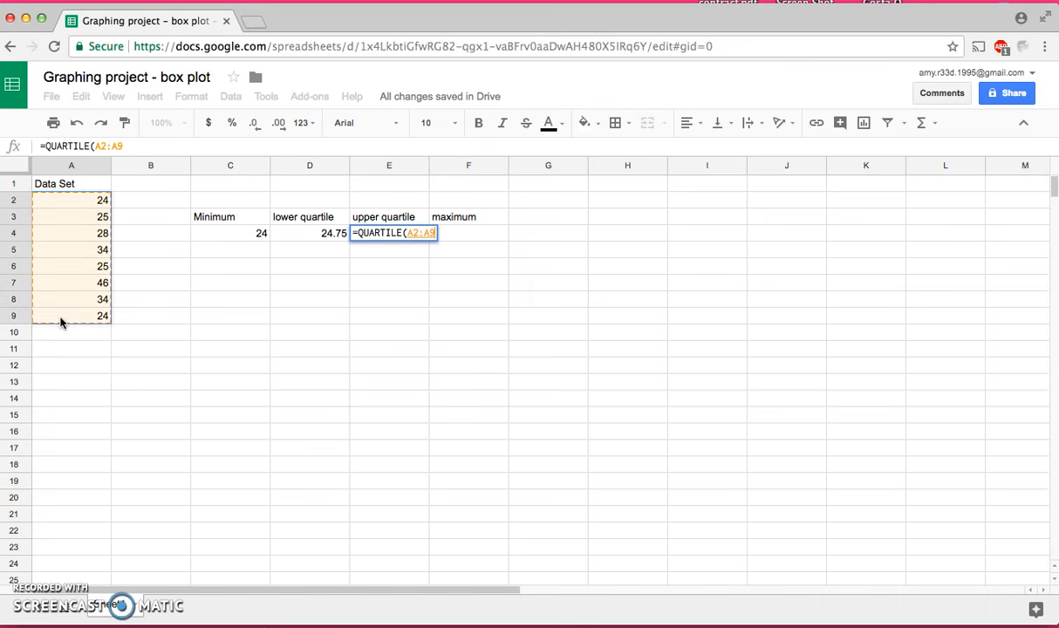
{"action": "type", "text": ","}
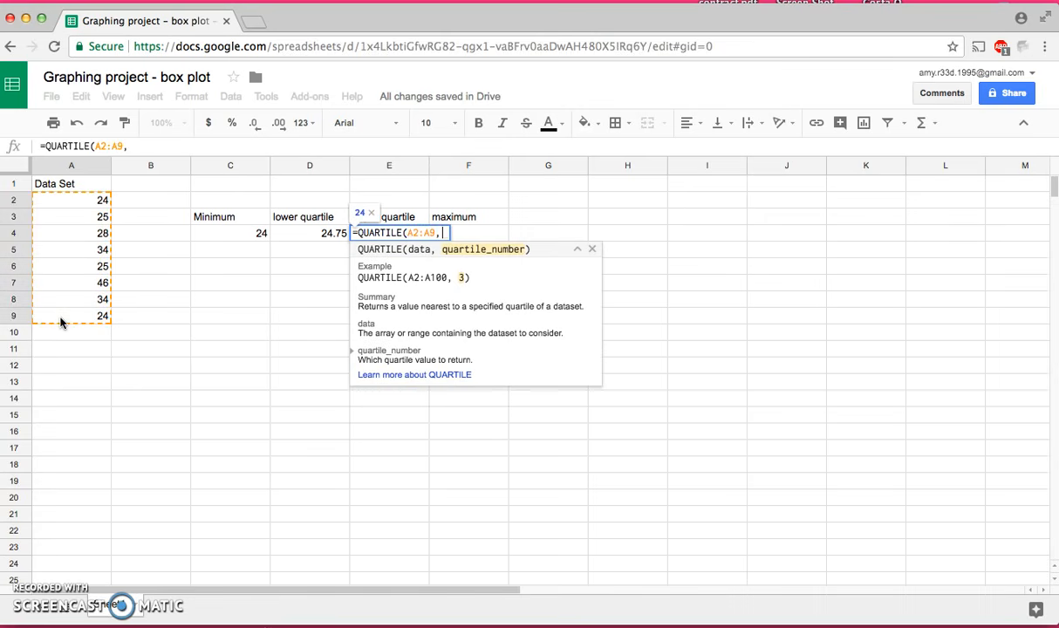
{"action": "type", "text": "3"}
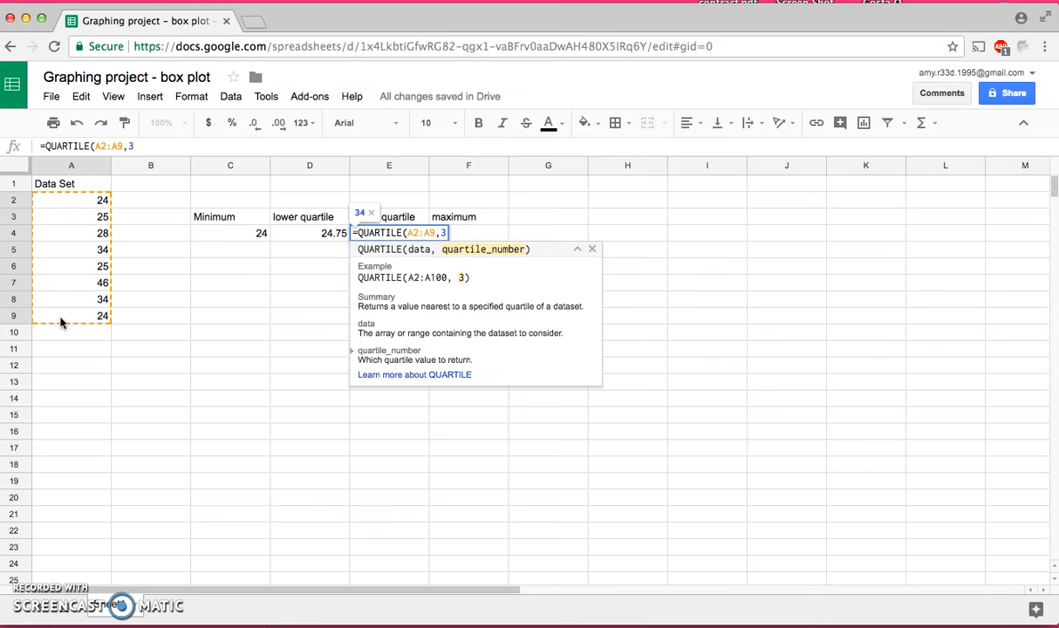
{"action": "type", "text": ")"}
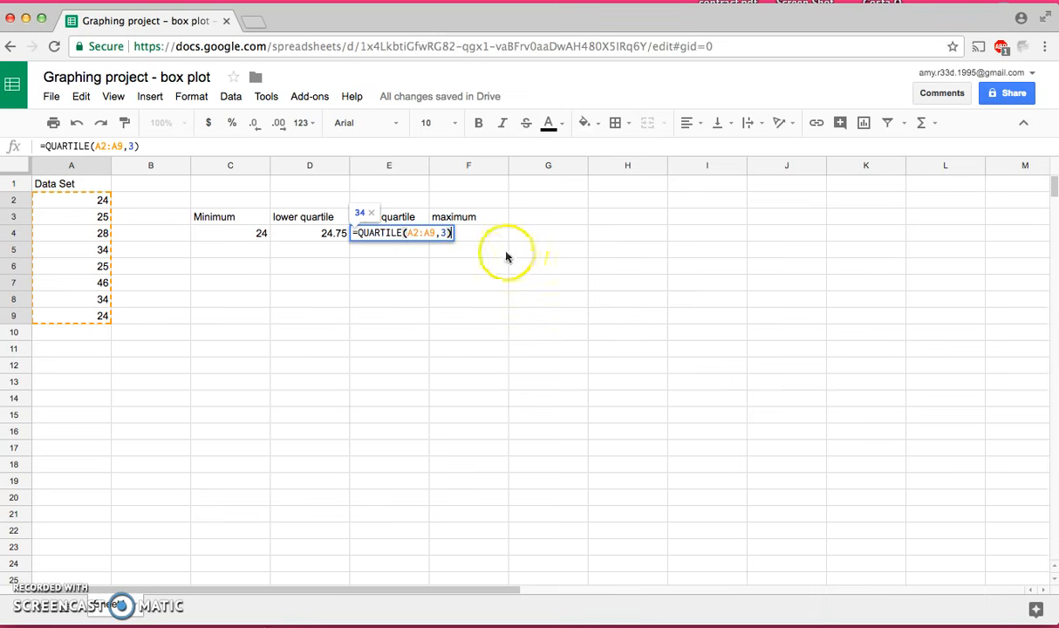
Step: Calculate the data set's maximum in cell F4 with the formula =MAX(A2:A9)
{"action": "left_click", "coordinate": [480, 233]}
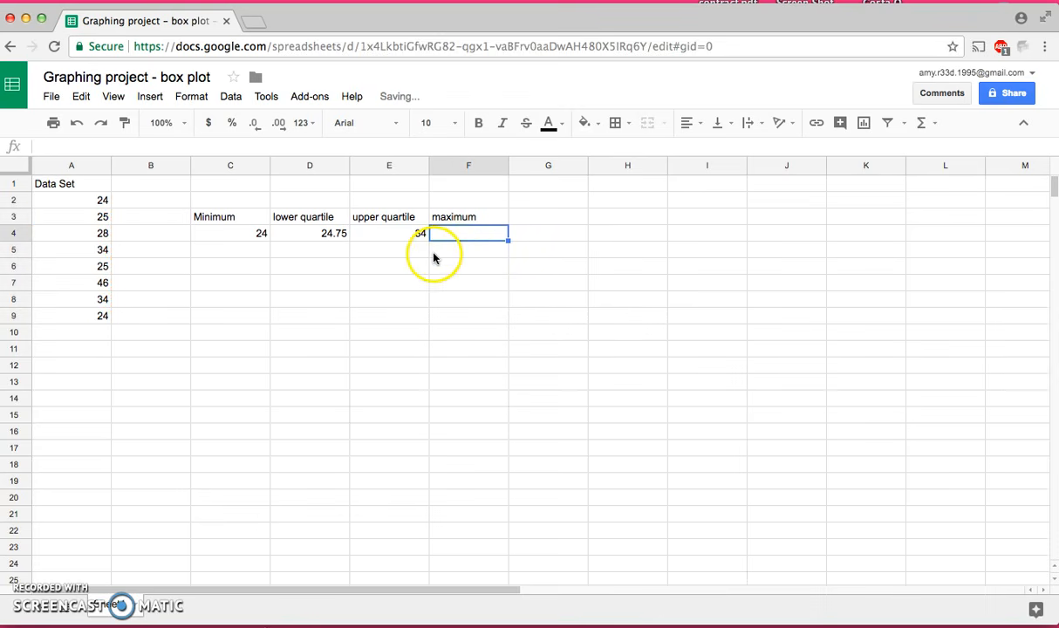
{"action": "left_click", "coordinate": [473, 237]}
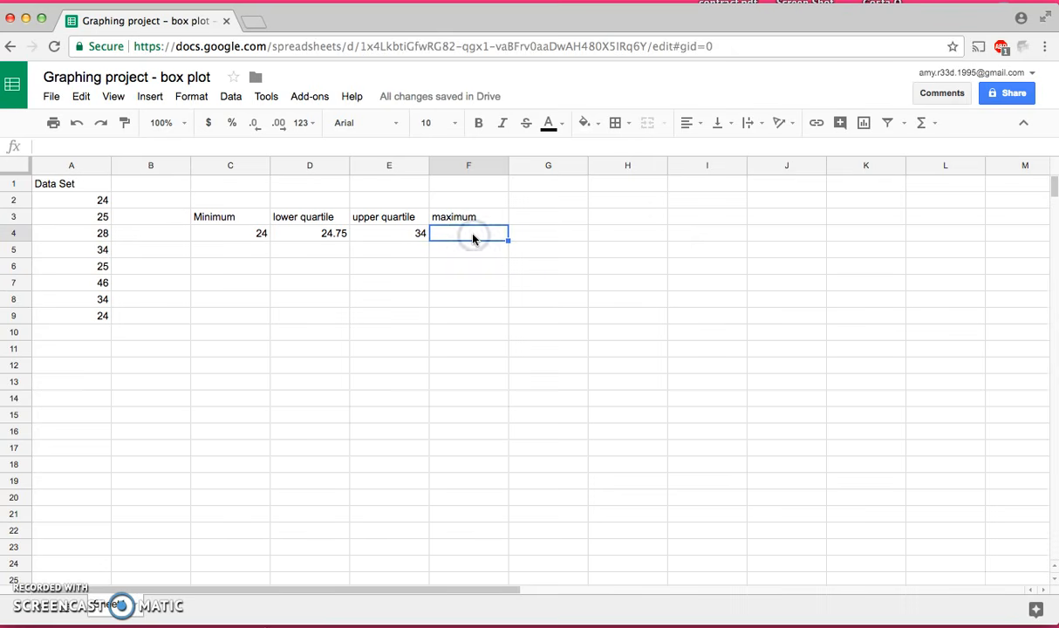
{"action": "type", "text": "="}
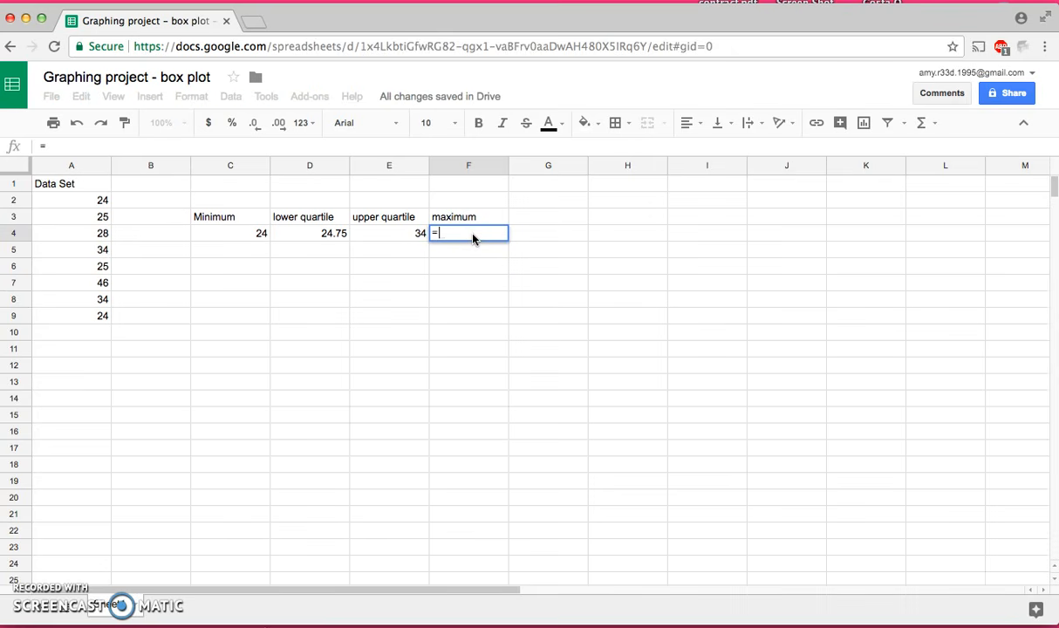
{"action": "type", "text": "max"}
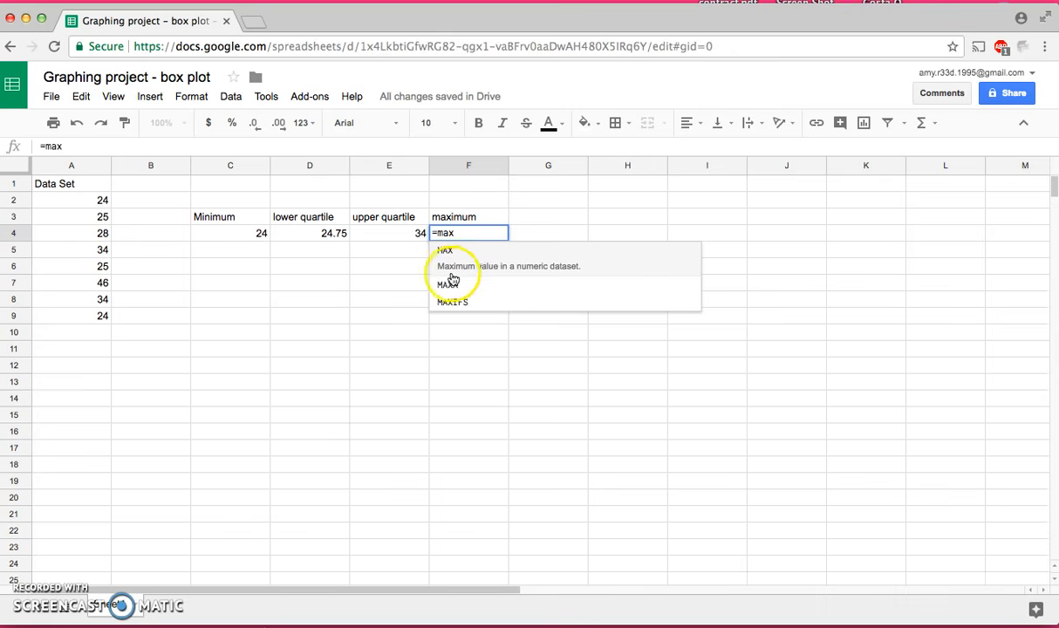
{"action": "left_click", "coordinate": [504, 267]}
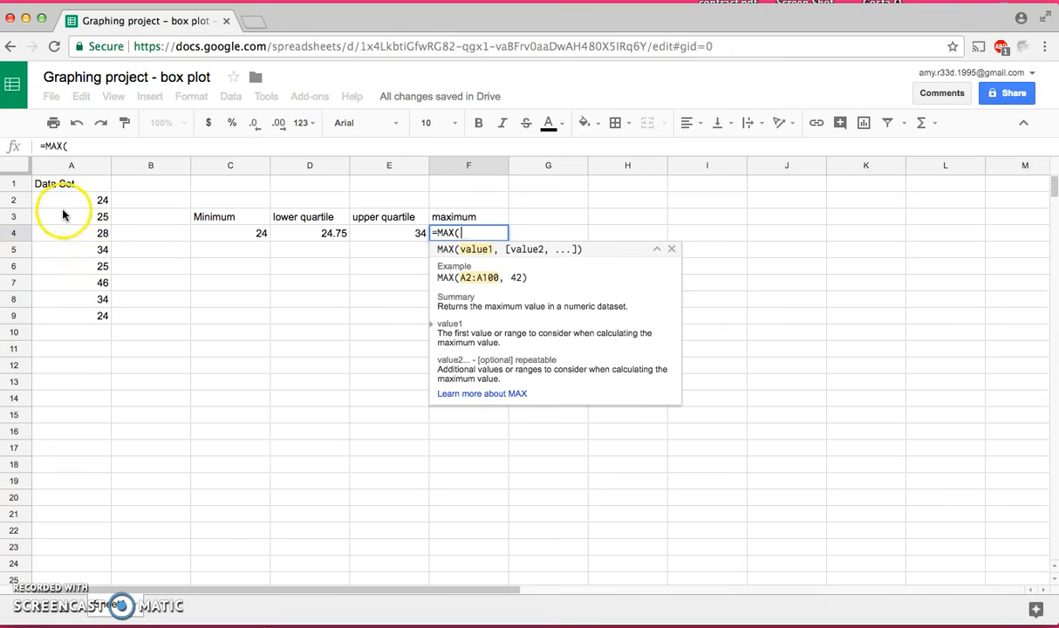
{"action": "left_click", "coordinate": [81, 200]}
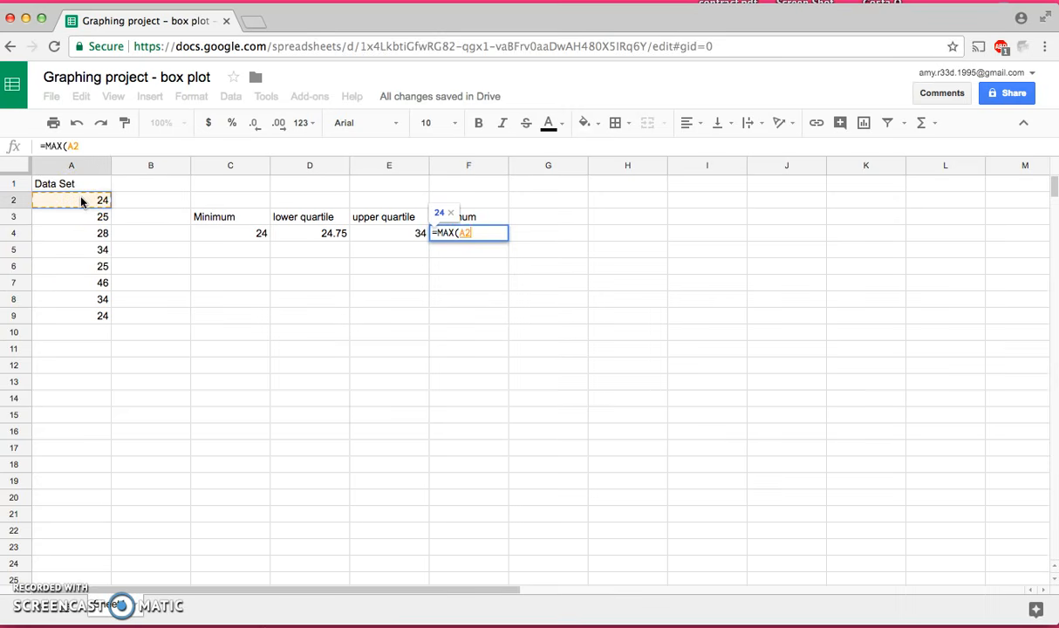
{"action": "left_click_drag", "start_coordinate": [81, 203], "coordinate": [81, 319]}
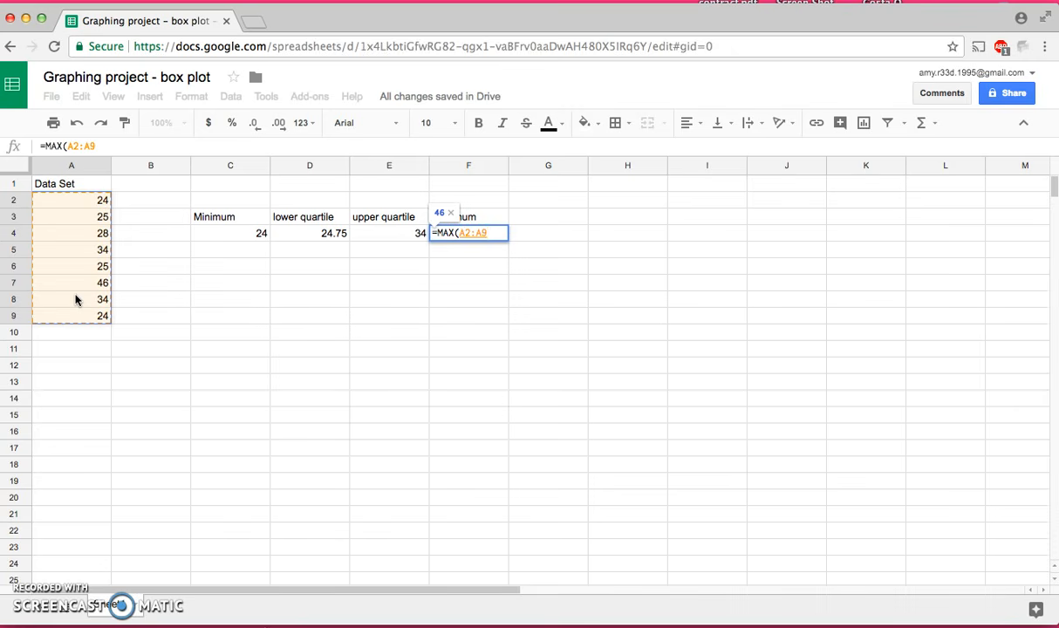
{"action": "type", "text": ")"}
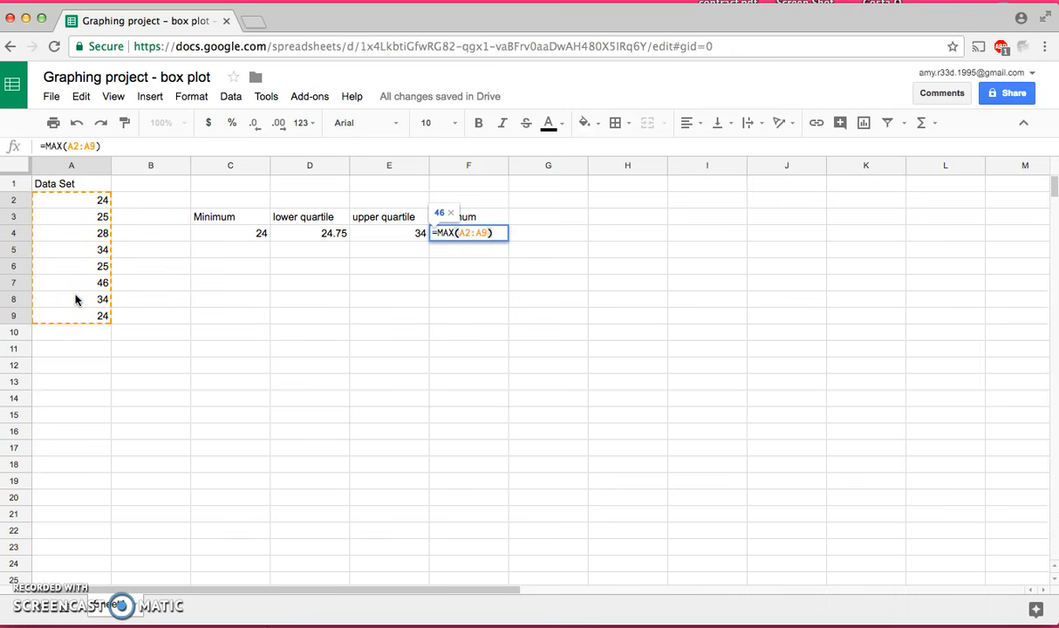
{"action": "left_click", "coordinate": [513, 254]}
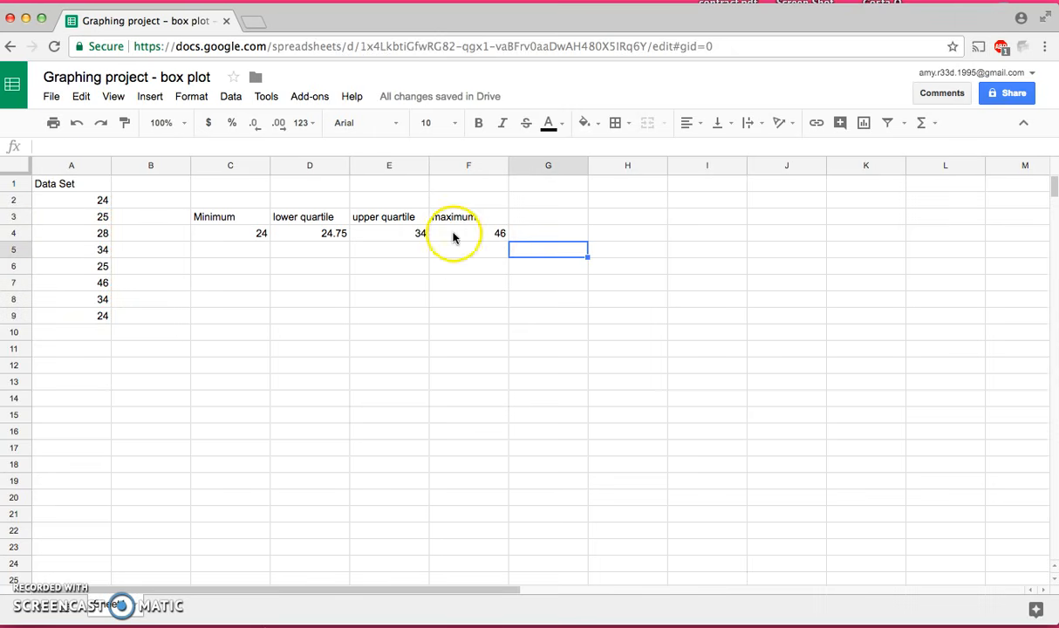
Step: Enter the row label Data Set in cell B4, beside the calculated minimum
{"action": "left_click", "coordinate": [140, 231]}
{"action": "left_click", "coordinate": [163, 237]}
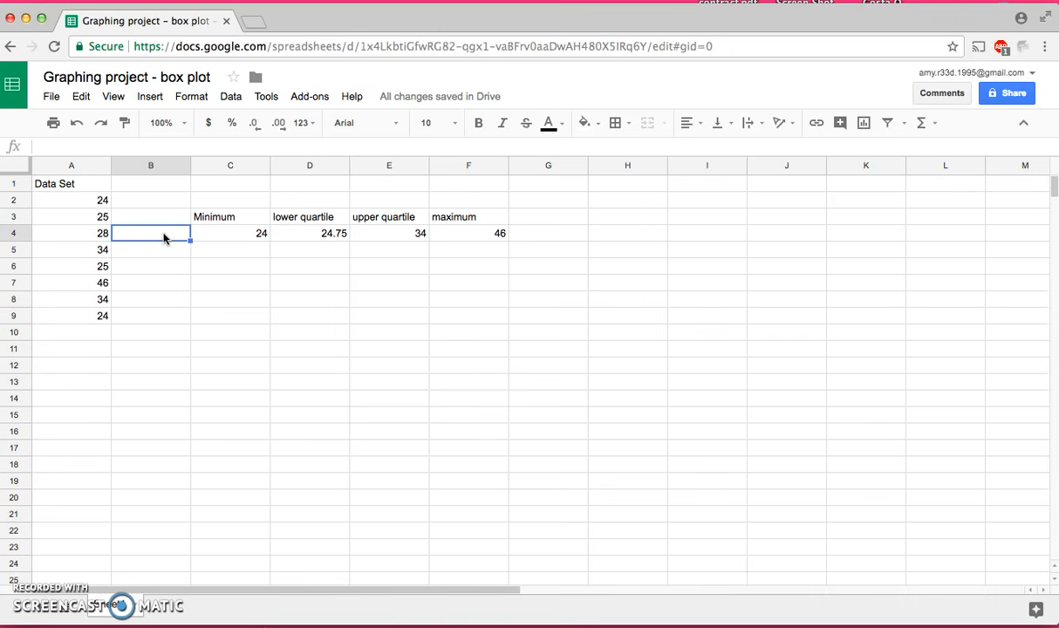
{"action": "type", "text": "Data Set"}
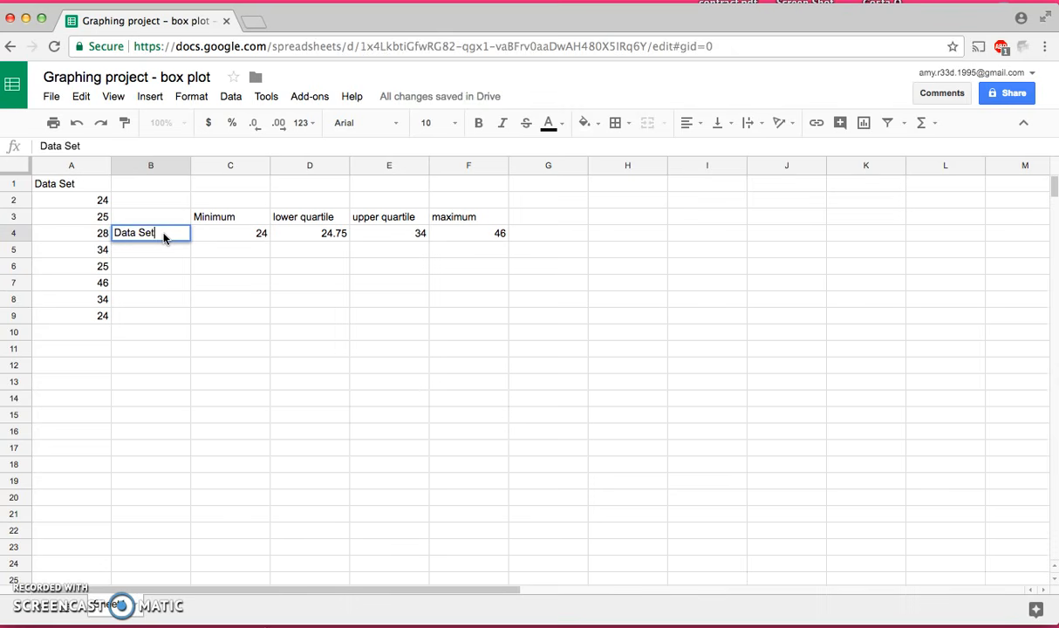
{"action": "left_click", "coordinate": [265, 280]}
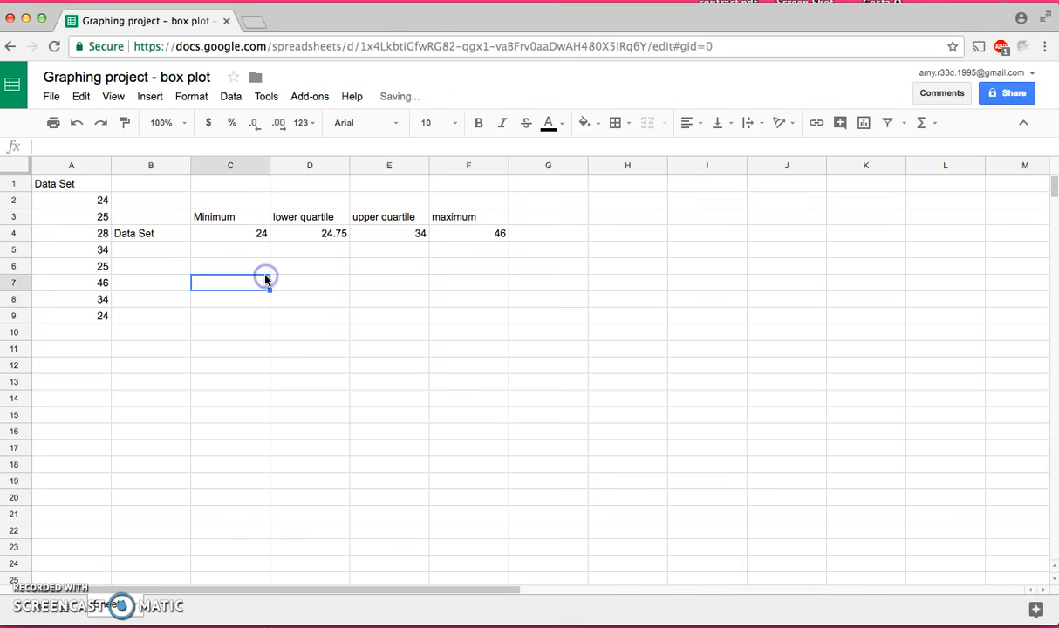
Step: Insert a chart based on the labelled summary row in cells B4 to F4
{"action": "left_click", "coordinate": [185, 236]}
{"action": "left_click", "coordinate": [171, 238]}
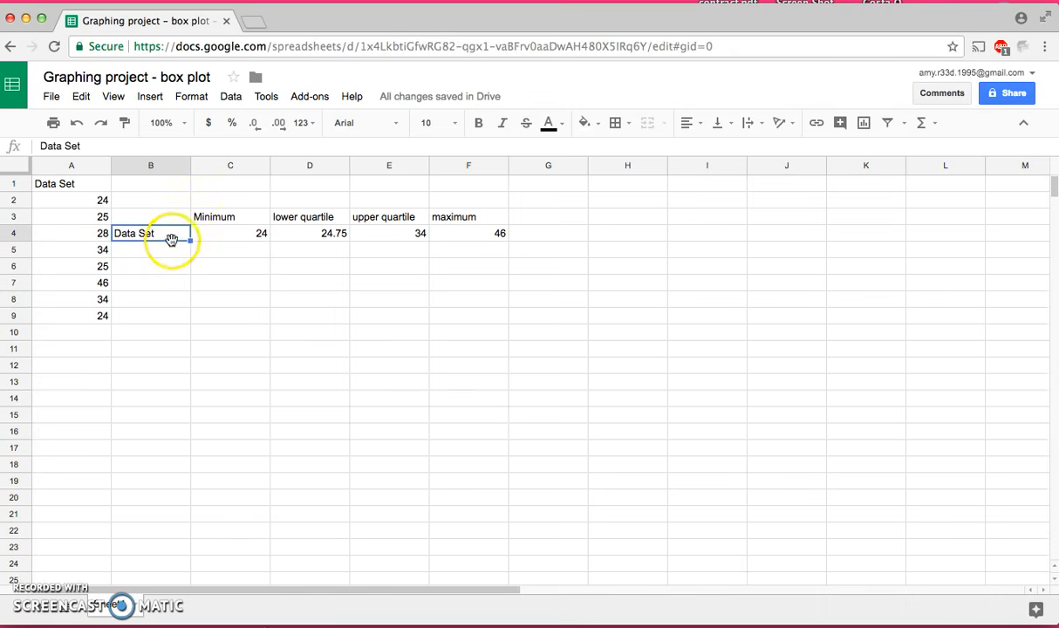
{"action": "left_click", "coordinate": [310, 254]}
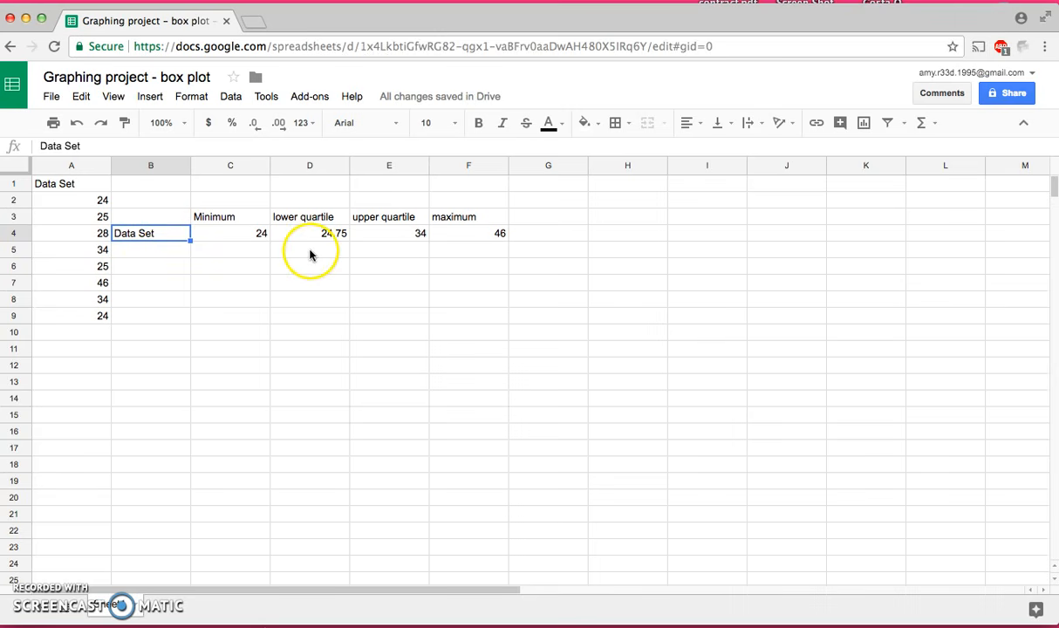
{"action": "left_click", "coordinate": [484, 237], "text": "shift"}
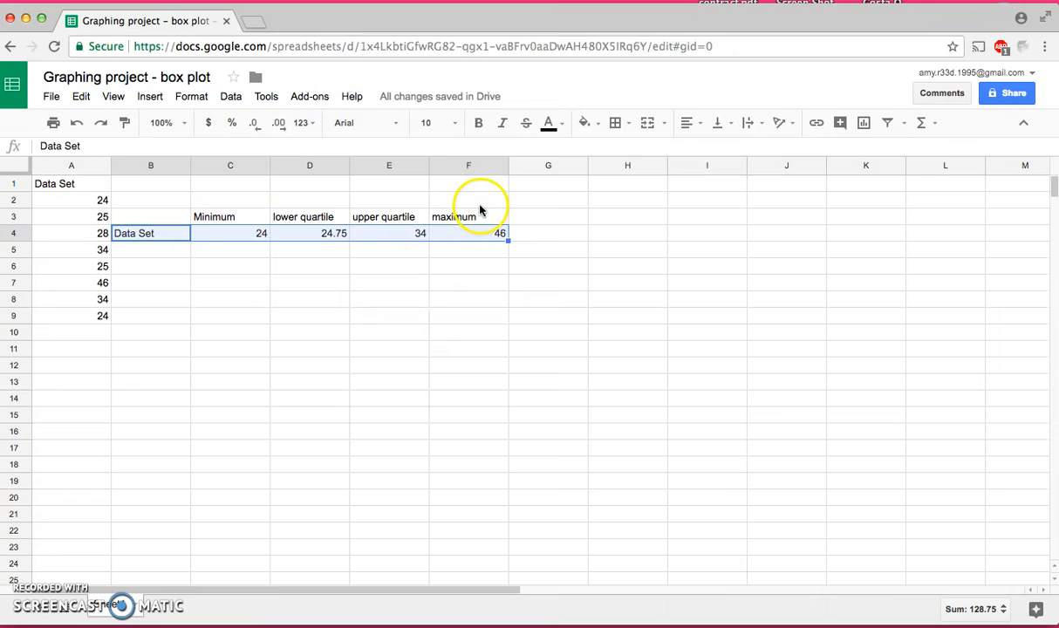
{"action": "left_click", "coordinate": [149, 98]}
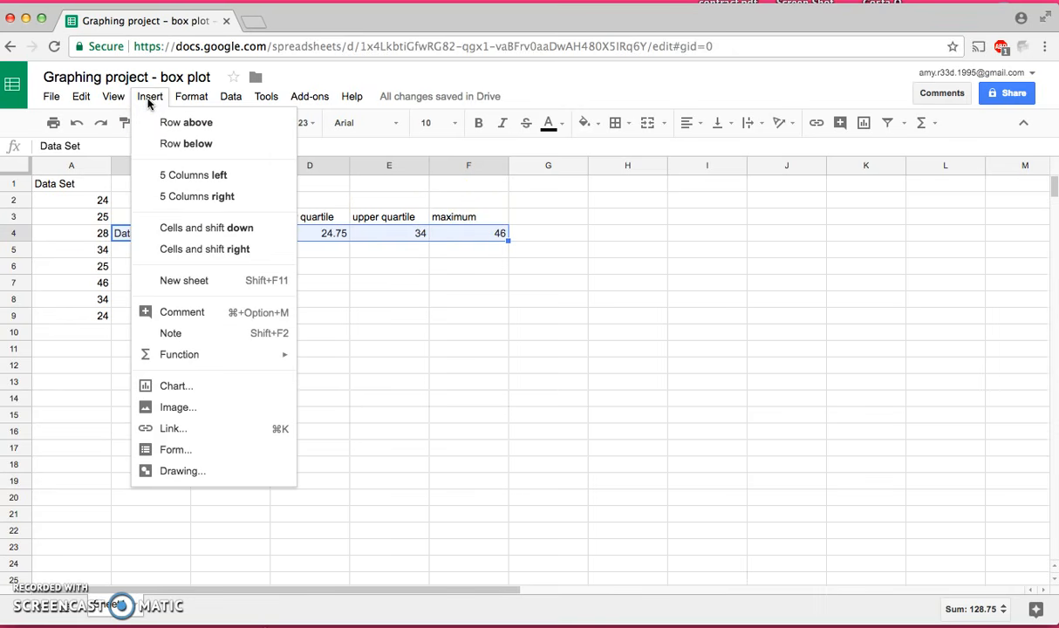
{"action": "left_click", "coordinate": [167, 386]}
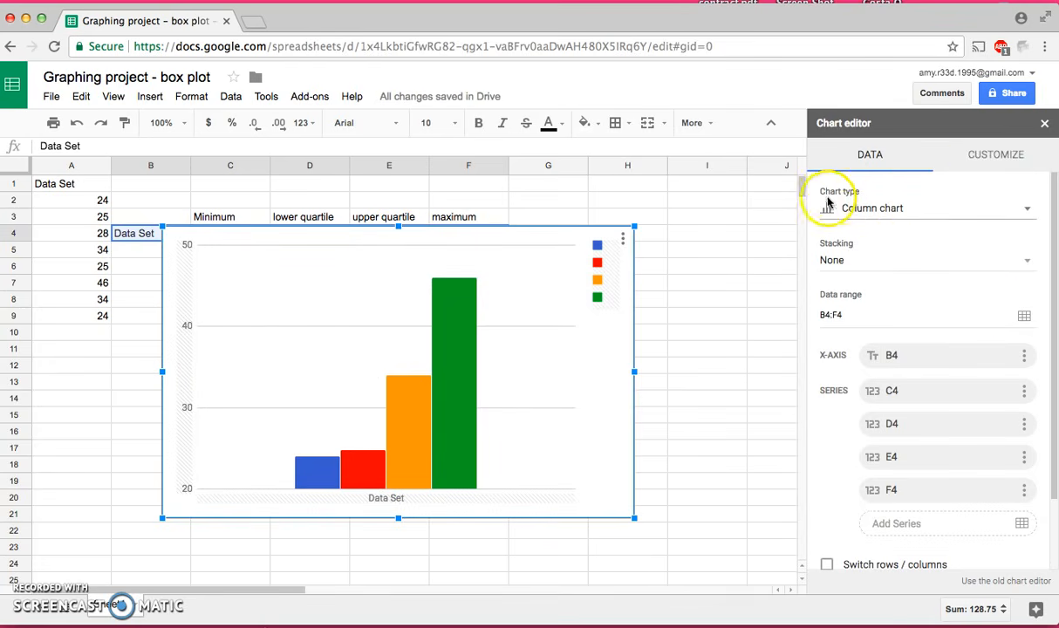
Step: Change the chart type from a column chart to a Candlestick chart
{"action": "left_click", "coordinate": [873, 209]}
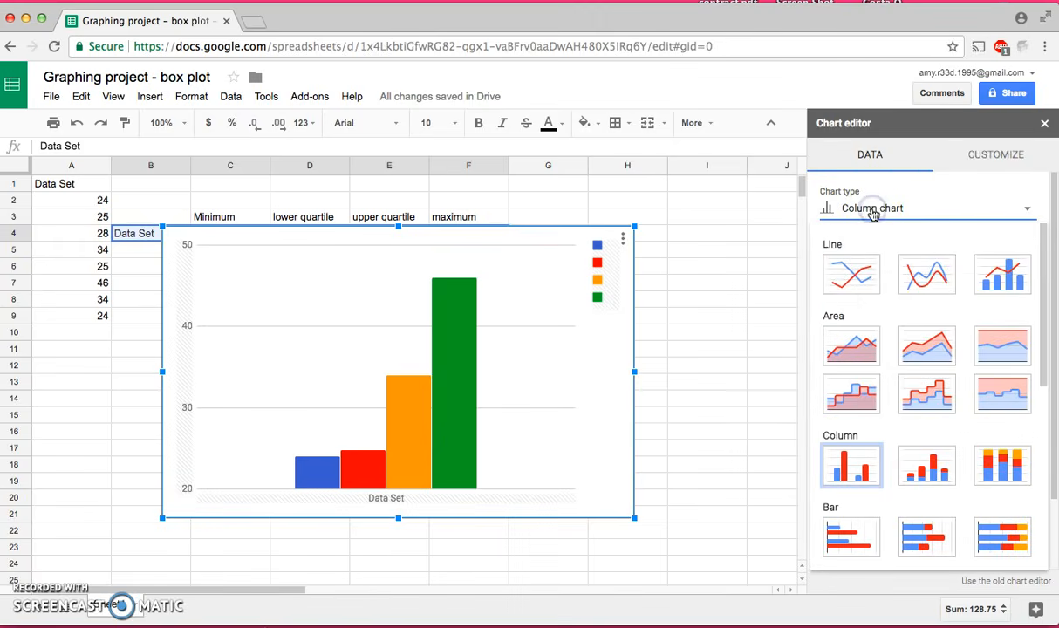
{"action": "scroll", "coordinate": [903, 325], "scroll_direction": "down", "scroll_amount": 5}
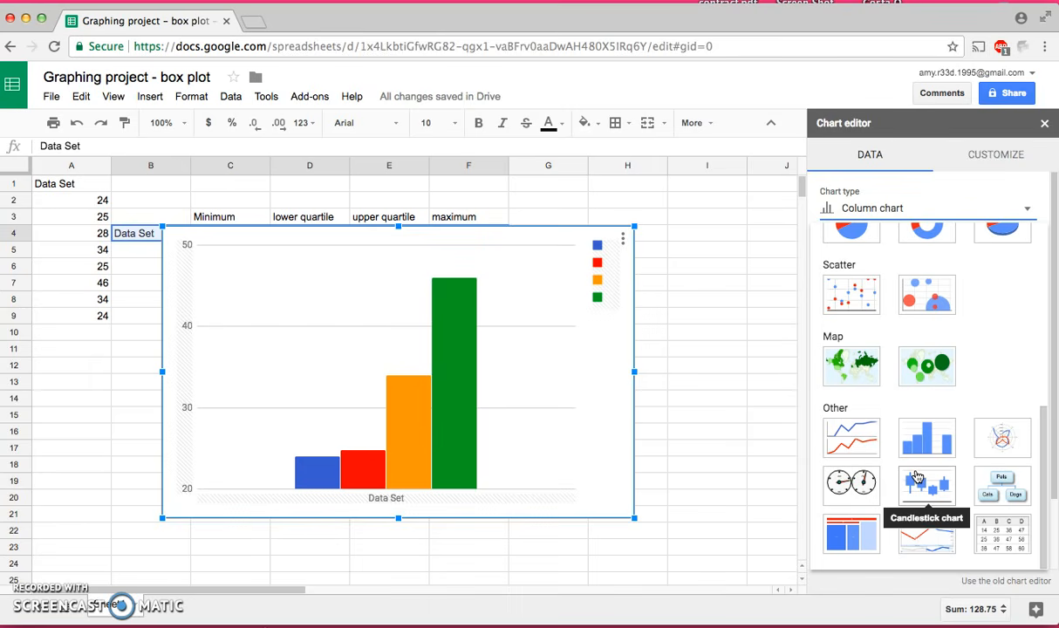
{"action": "left_click", "coordinate": [916, 476]}
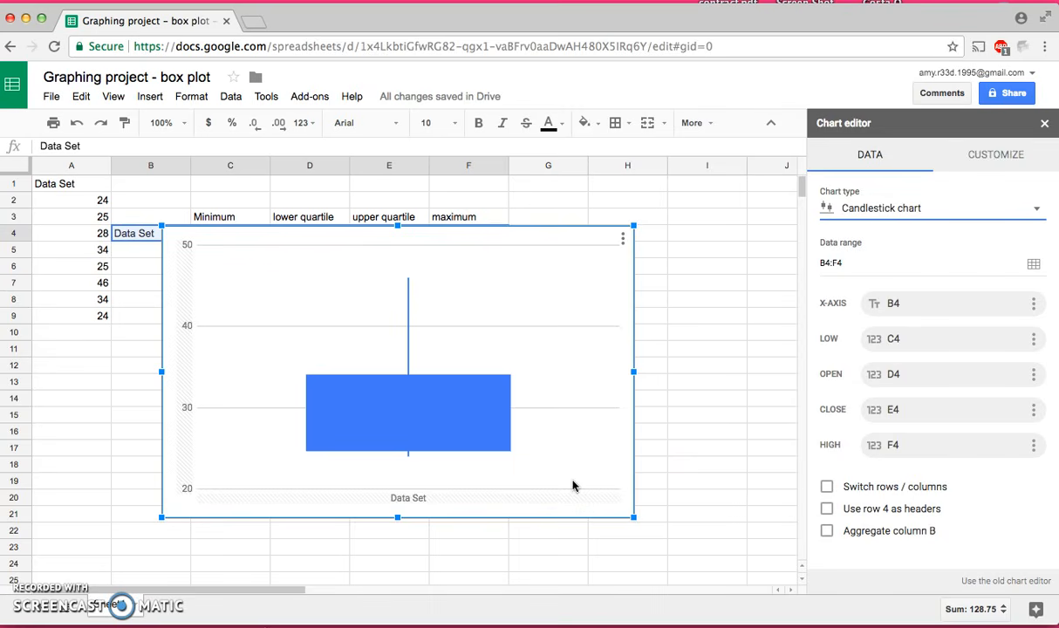
{"action": "left_click", "coordinate": [477, 294]}
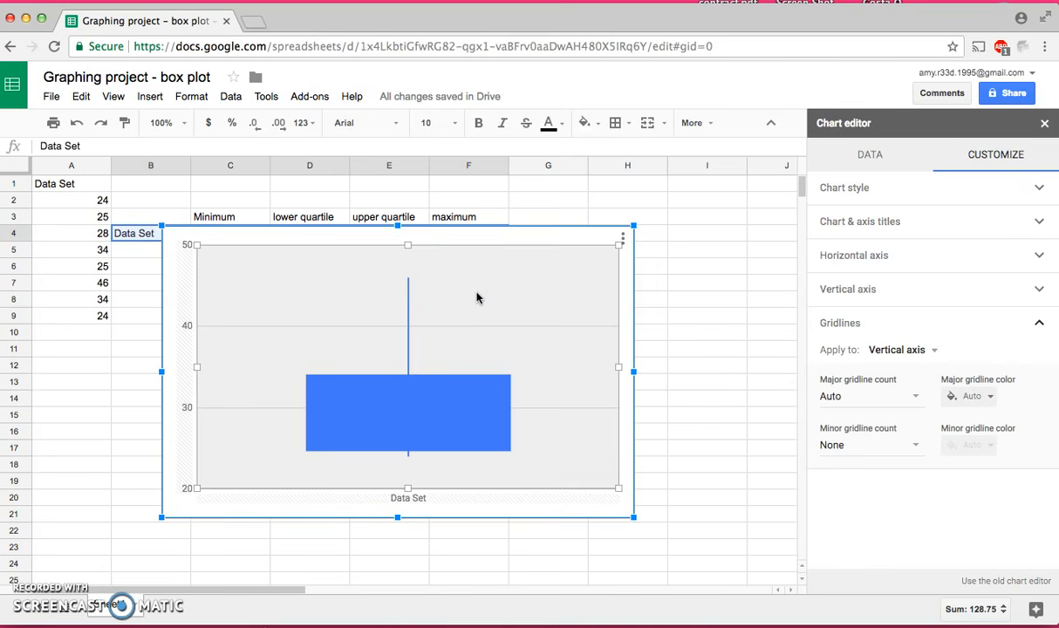
{"action": "key", "text": "Escape"}
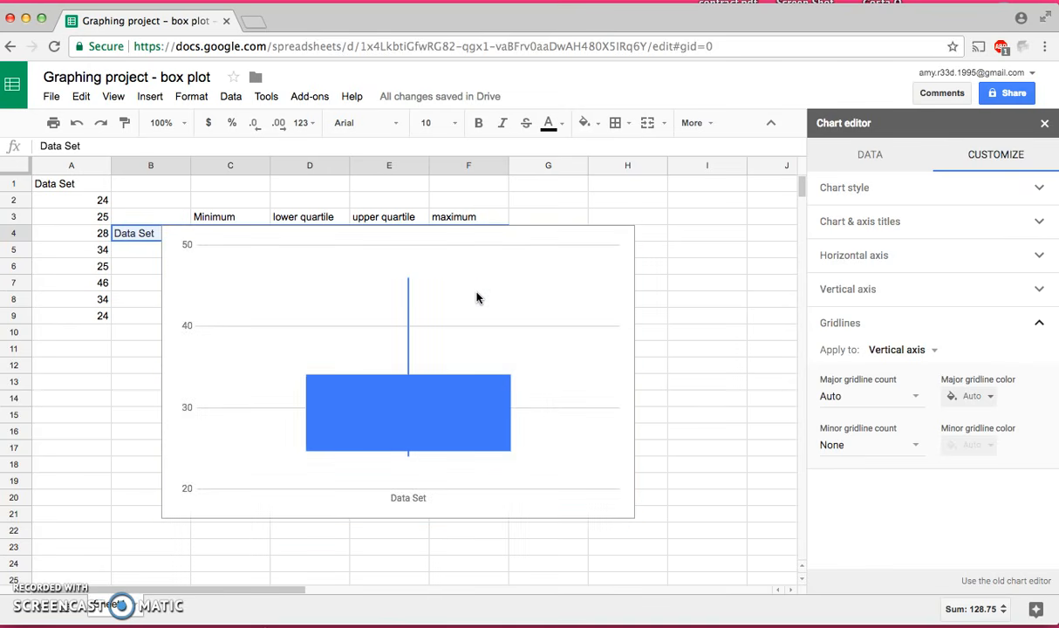
{"action": "left_click", "coordinate": [476, 298]}
{"action": "right_click", "coordinate": [477, 298]}
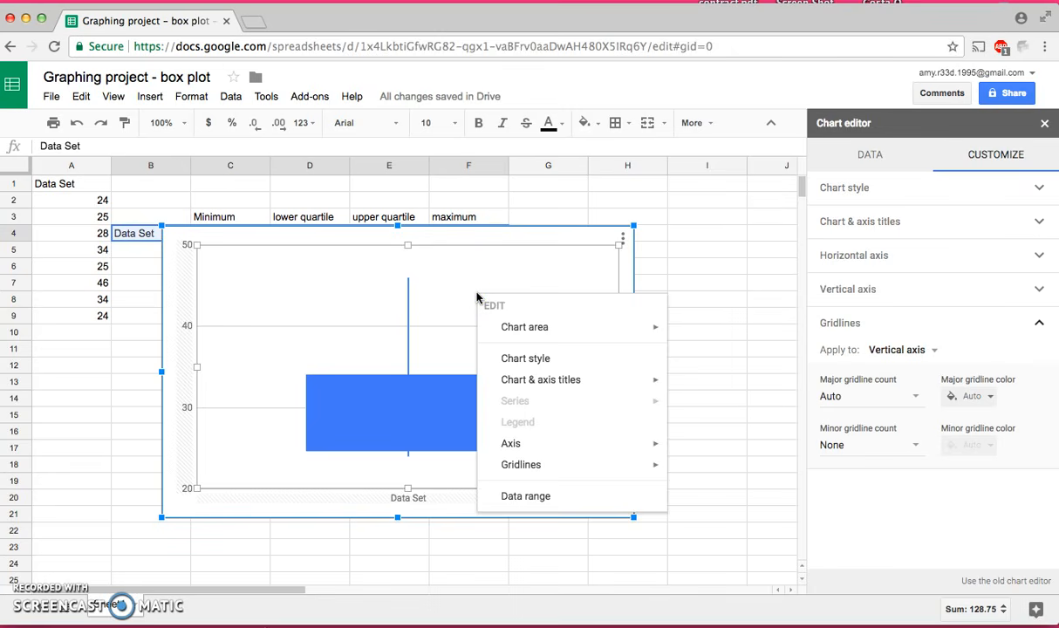
Step: Copy the candlestick chart of the data set to the clipboard
{"action": "left_click", "coordinate": [512, 279]}
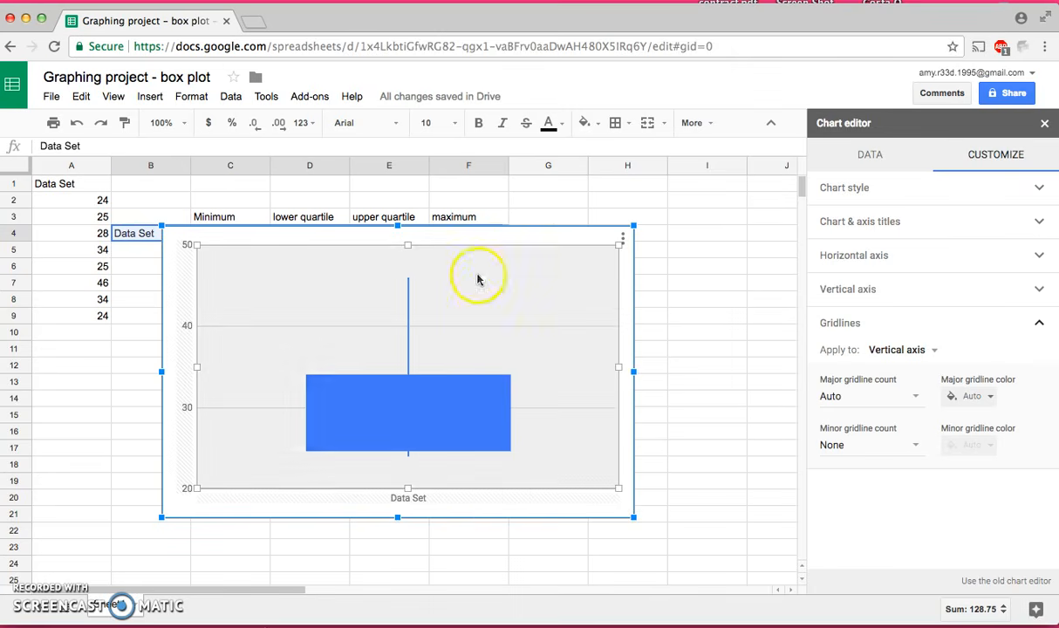
{"action": "left_click", "coordinate": [53, 98]}
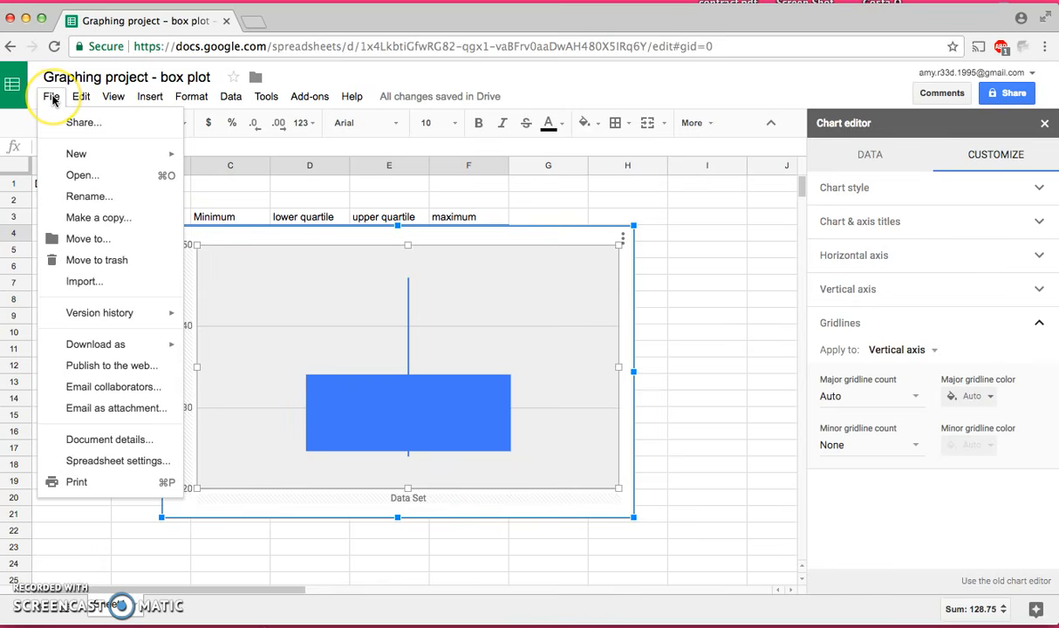
{"action": "left_click", "coordinate": [81, 96]}
{"action": "left_click", "coordinate": [105, 197]}
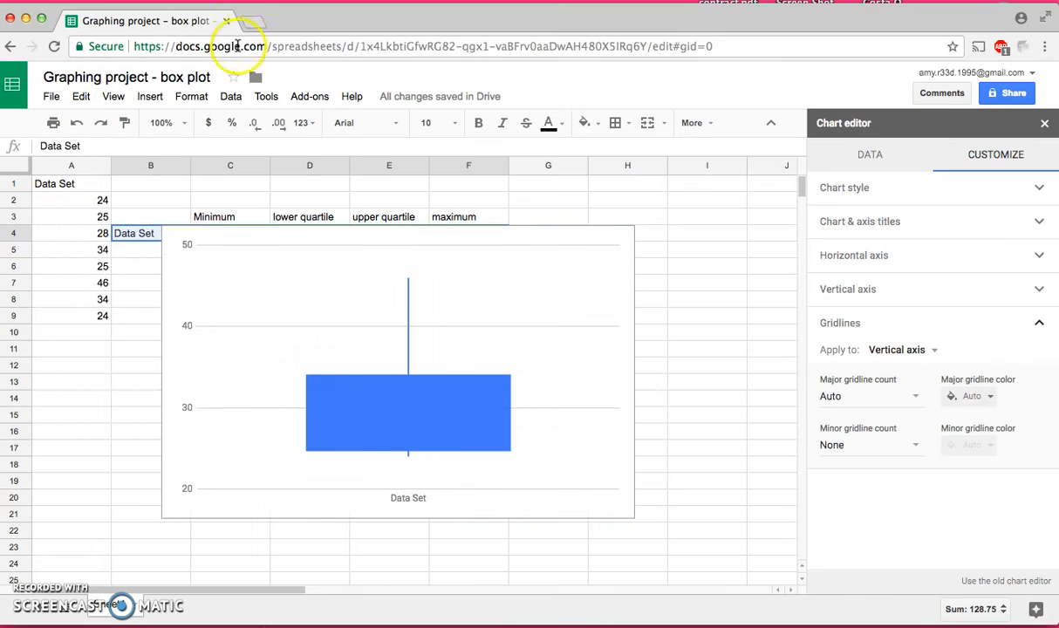
Step: Search the web for google slides in a new browser tab and go to Google Slides
{"action": "left_click", "coordinate": [254, 24]}
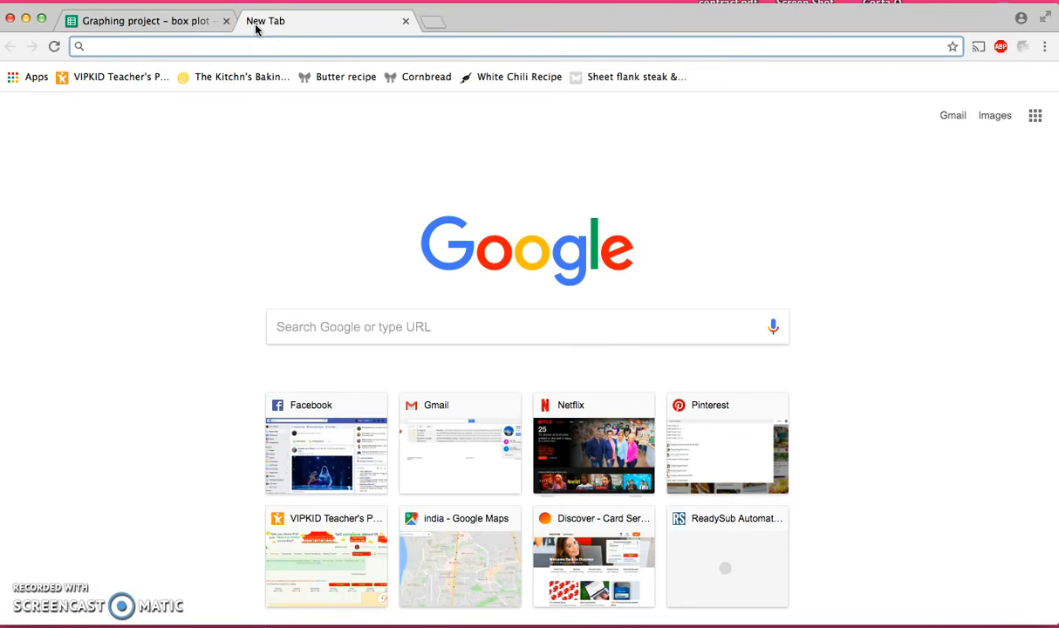
{"action": "type", "text": "google slides"}
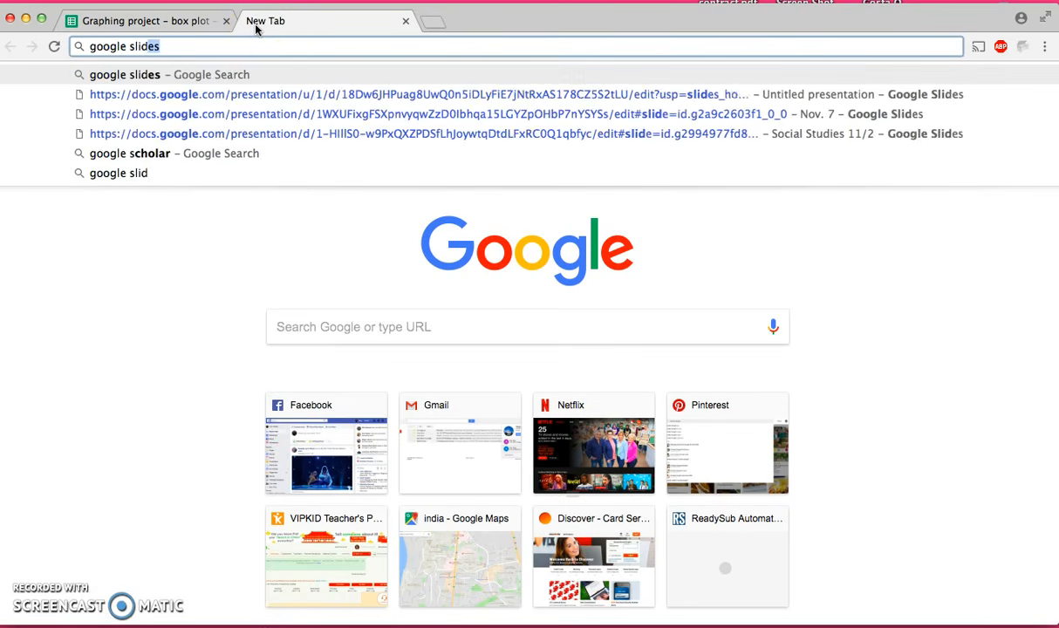
{"action": "key", "text": "Return"}
{"action": "left_click", "coordinate": [240, 208]}
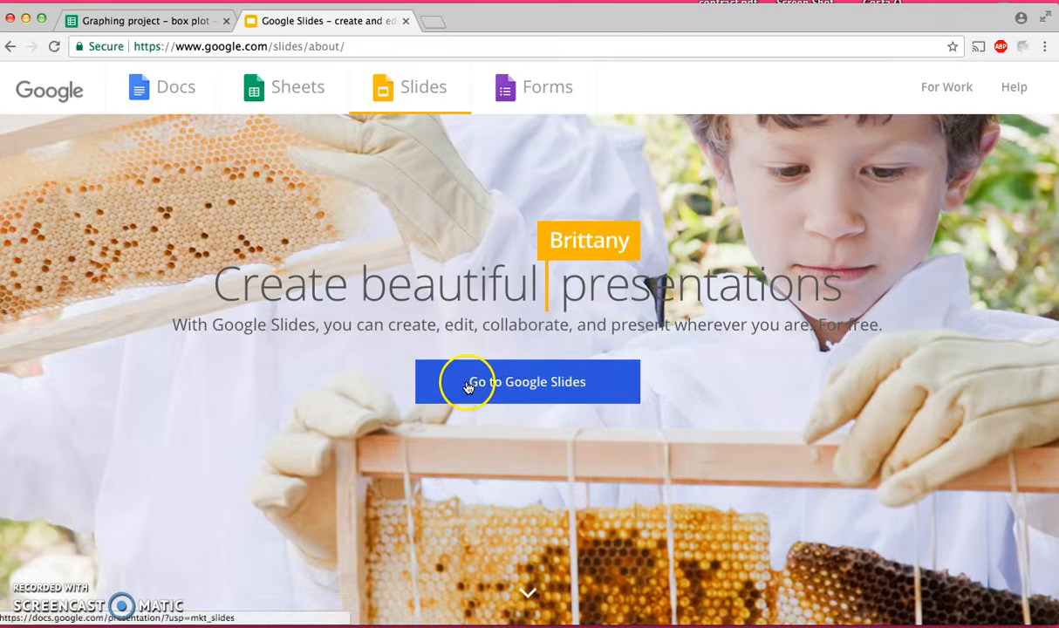
{"action": "left_click", "coordinate": [468, 385]}
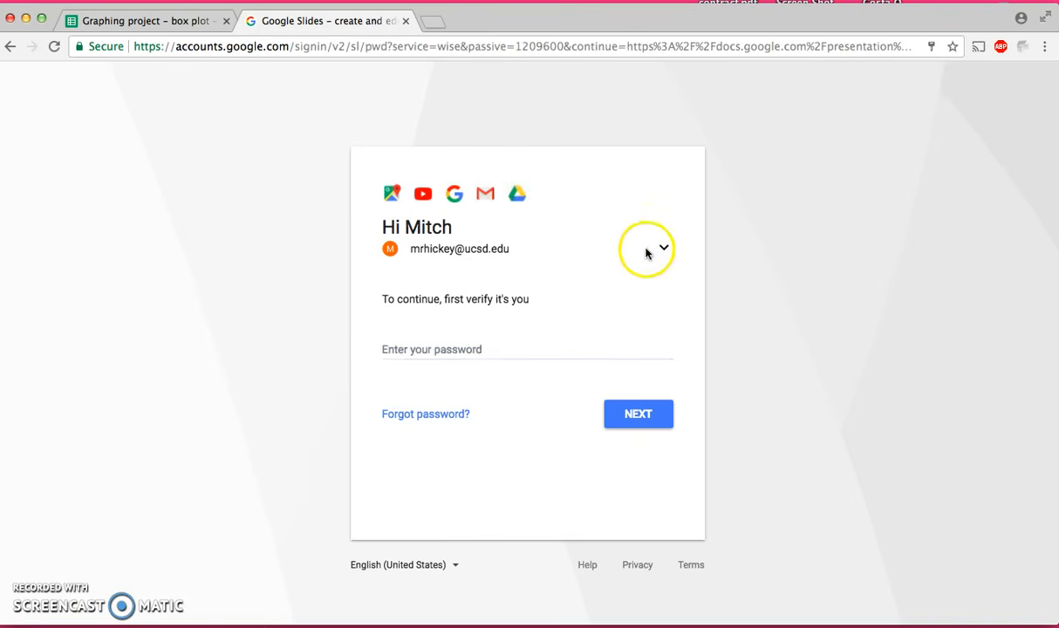
Step: Switch to the Google account that owns the spreadsheet and create a blank presentation
{"action": "left_click", "coordinate": [661, 247]}
{"action": "left_click", "coordinate": [513, 295]}
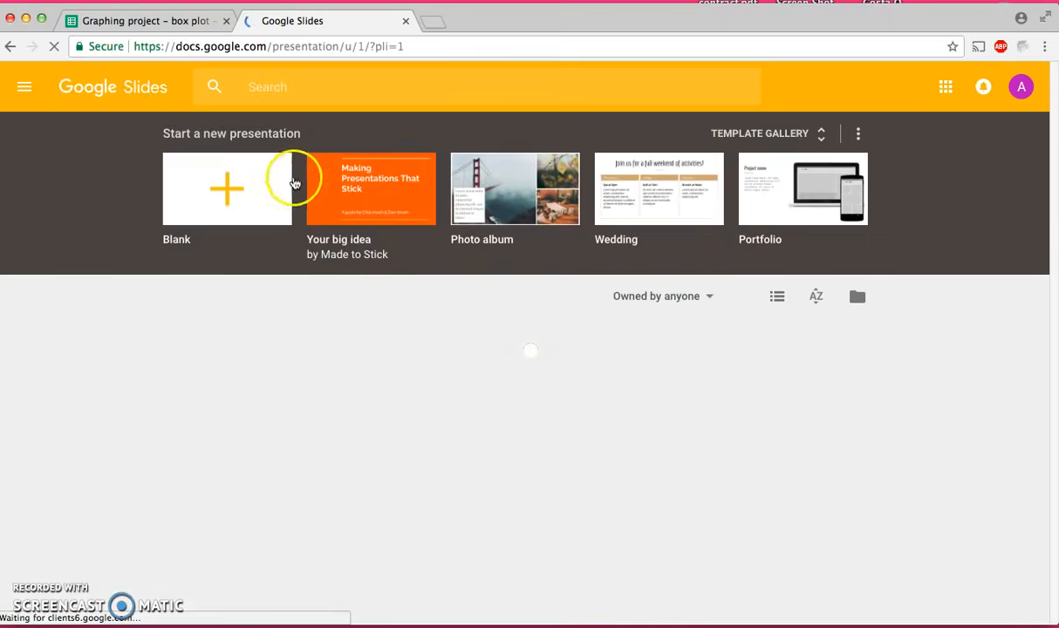
{"action": "left_click", "coordinate": [245, 178]}
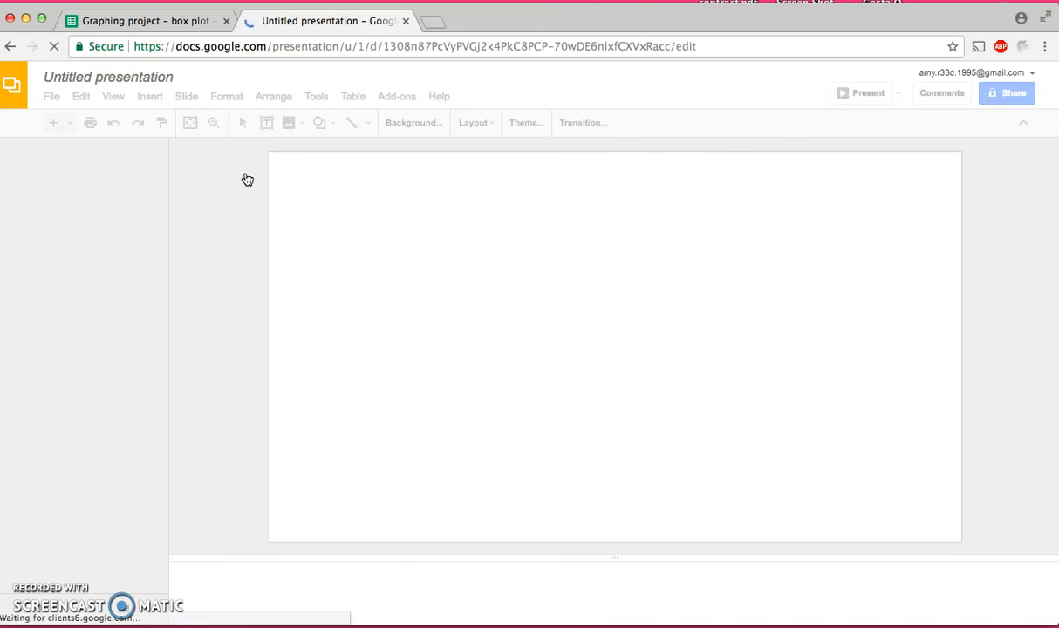
Step: Paste the copied chart onto the title slide with a link to the spreadsheet, and enlarge it around the slide's centre
{"action": "left_click", "coordinate": [526, 319]}
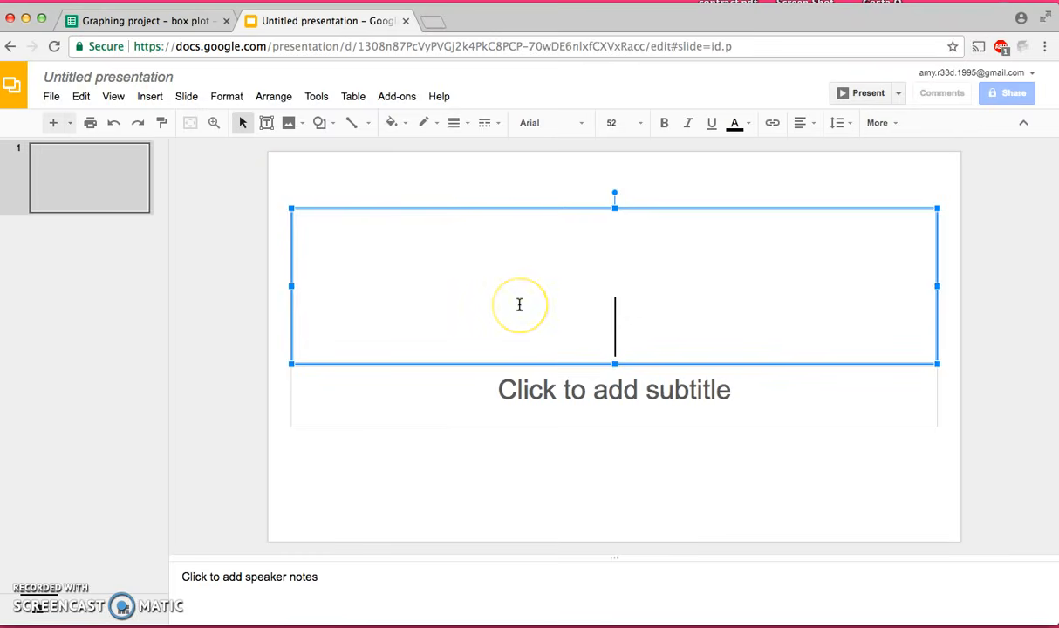
{"action": "left_click", "coordinate": [83, 97]}
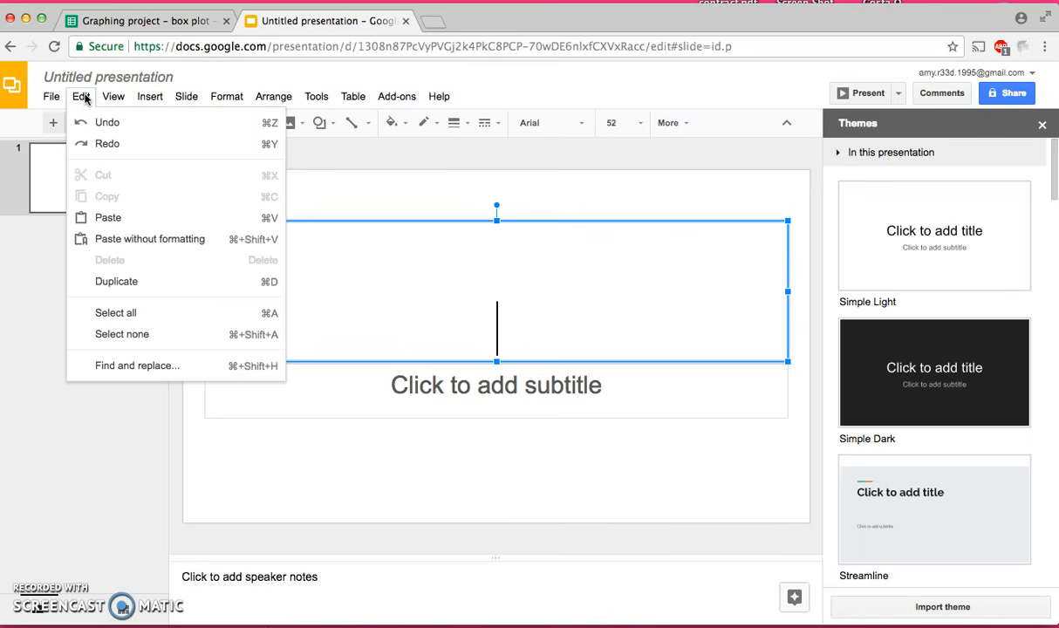
{"action": "left_click", "coordinate": [112, 218]}
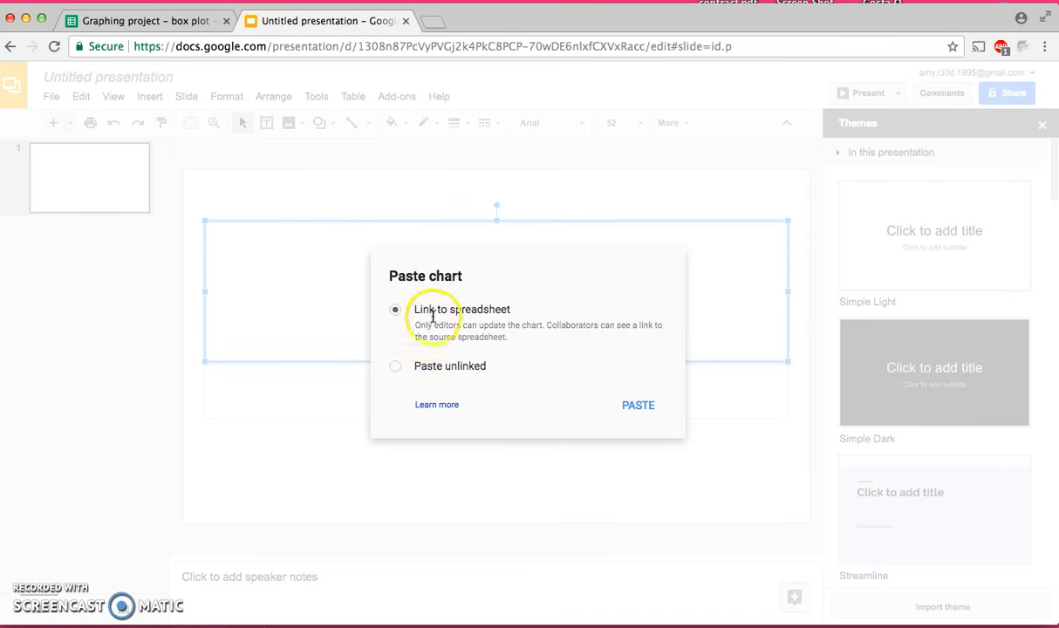
{"action": "left_click", "coordinate": [651, 410]}
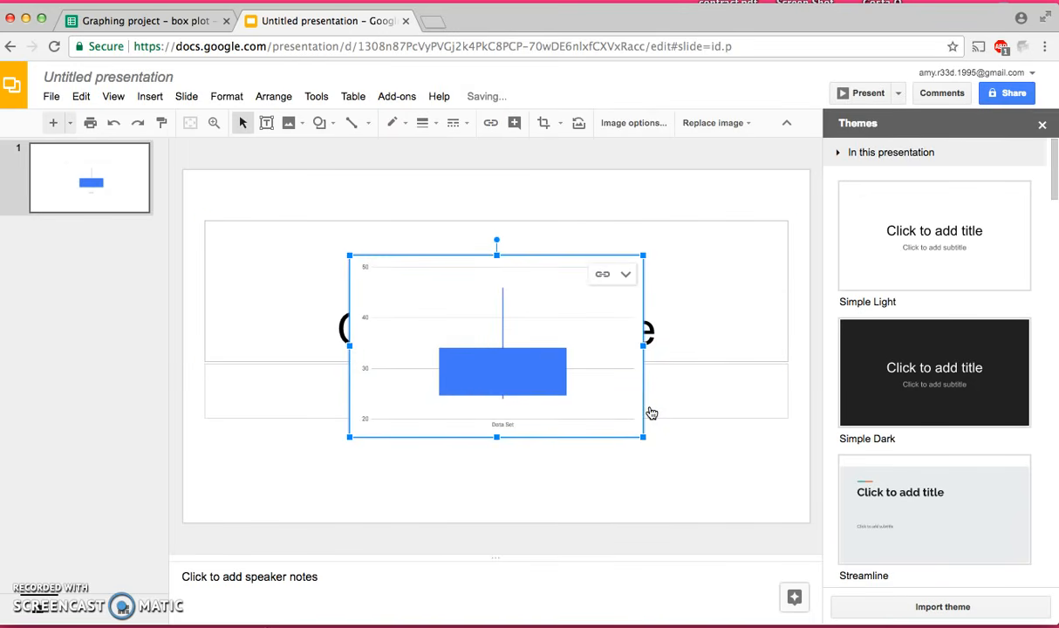
{"action": "left_click_drag", "start_coordinate": [350, 257], "coordinate": [233, 230]}
{"action": "left_click_drag", "start_coordinate": [372, 273], "coordinate": [428, 305]}
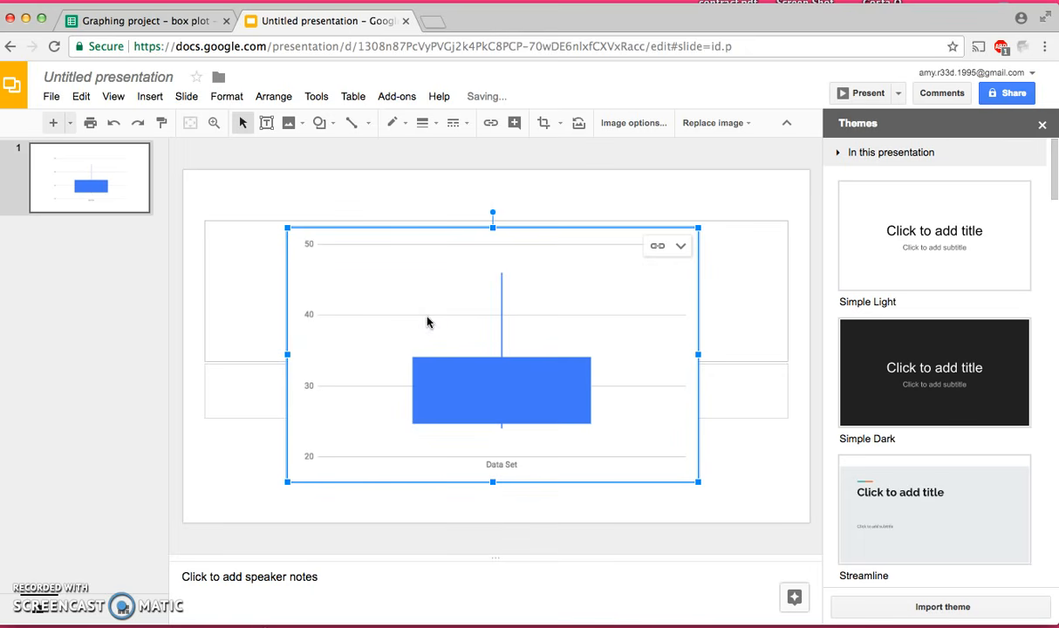
Step: Open the linked chart's source spreadsheet to view its data, and return to the presentation
{"action": "left_click", "coordinate": [680, 248]}
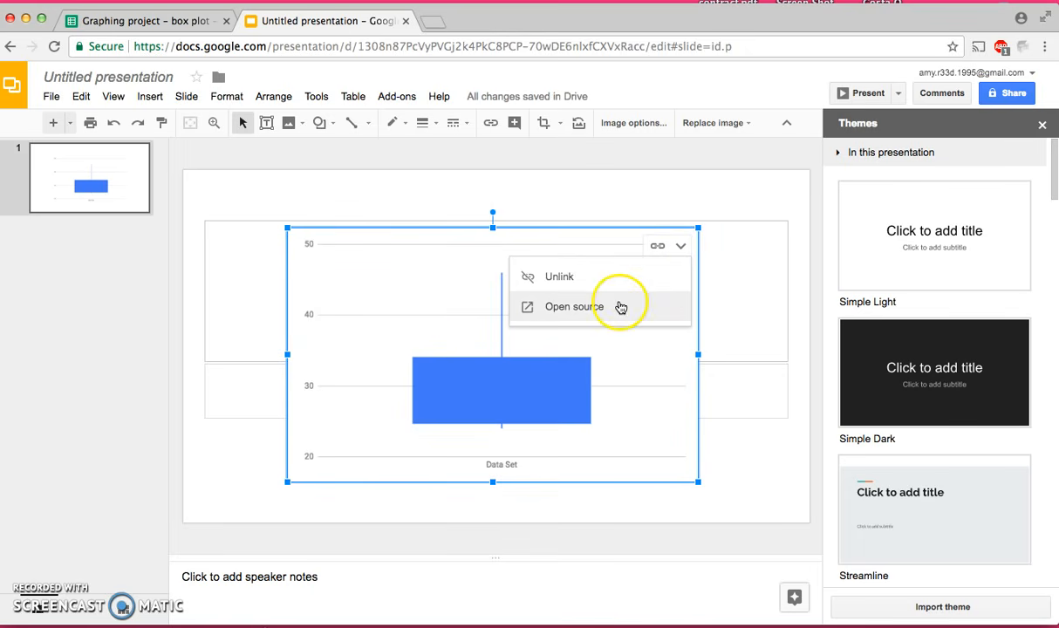
{"action": "left_click", "coordinate": [575, 308]}
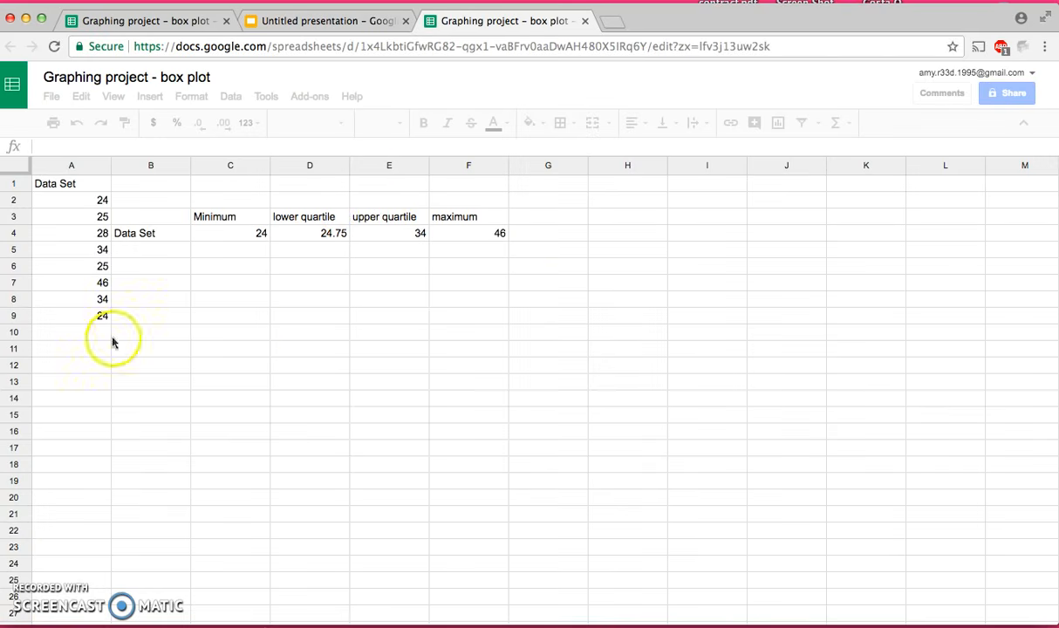
{"action": "left_click", "coordinate": [338, 26]}
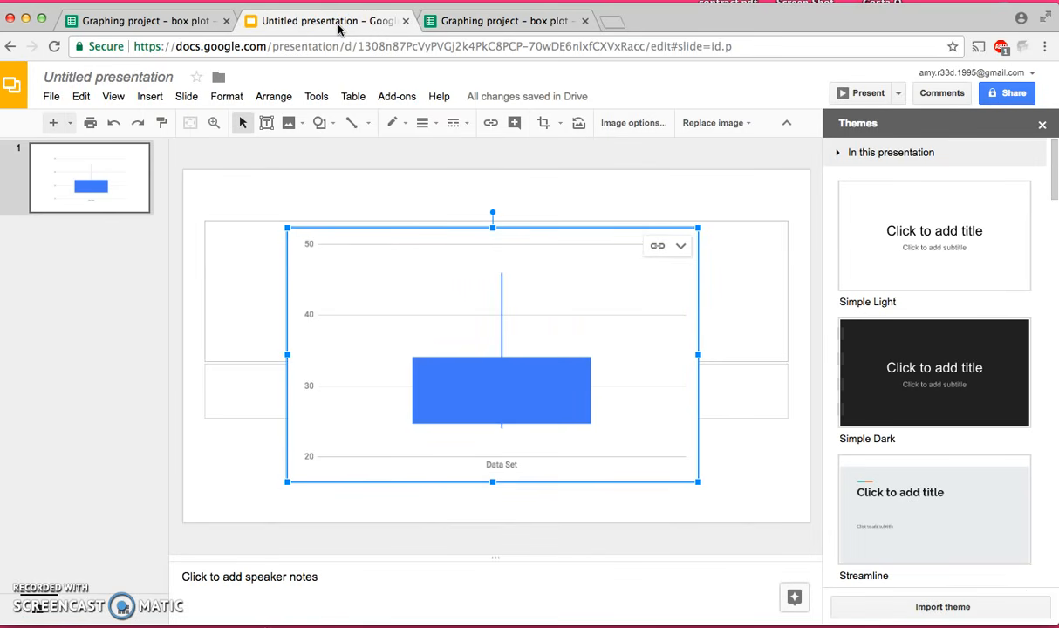